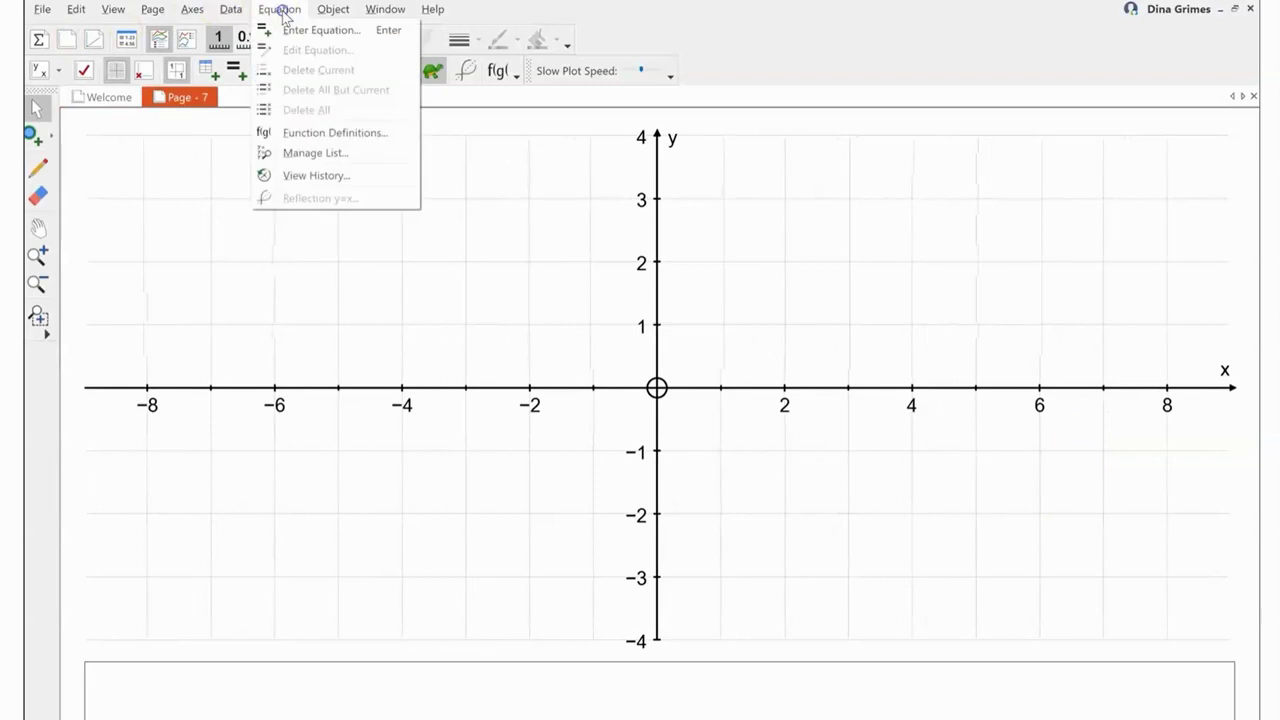
Plot the equation y=x² on the graph page and fast-forward the plotting.
left_click(329, 136)
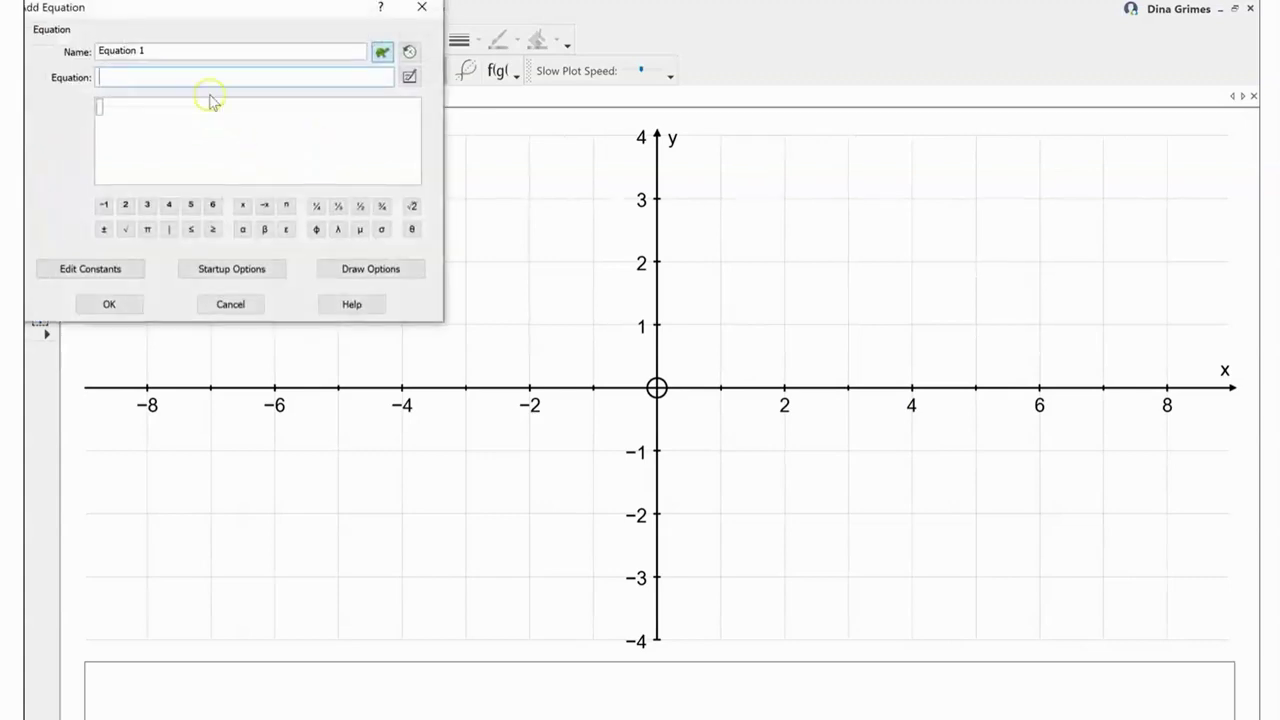
type("y=")
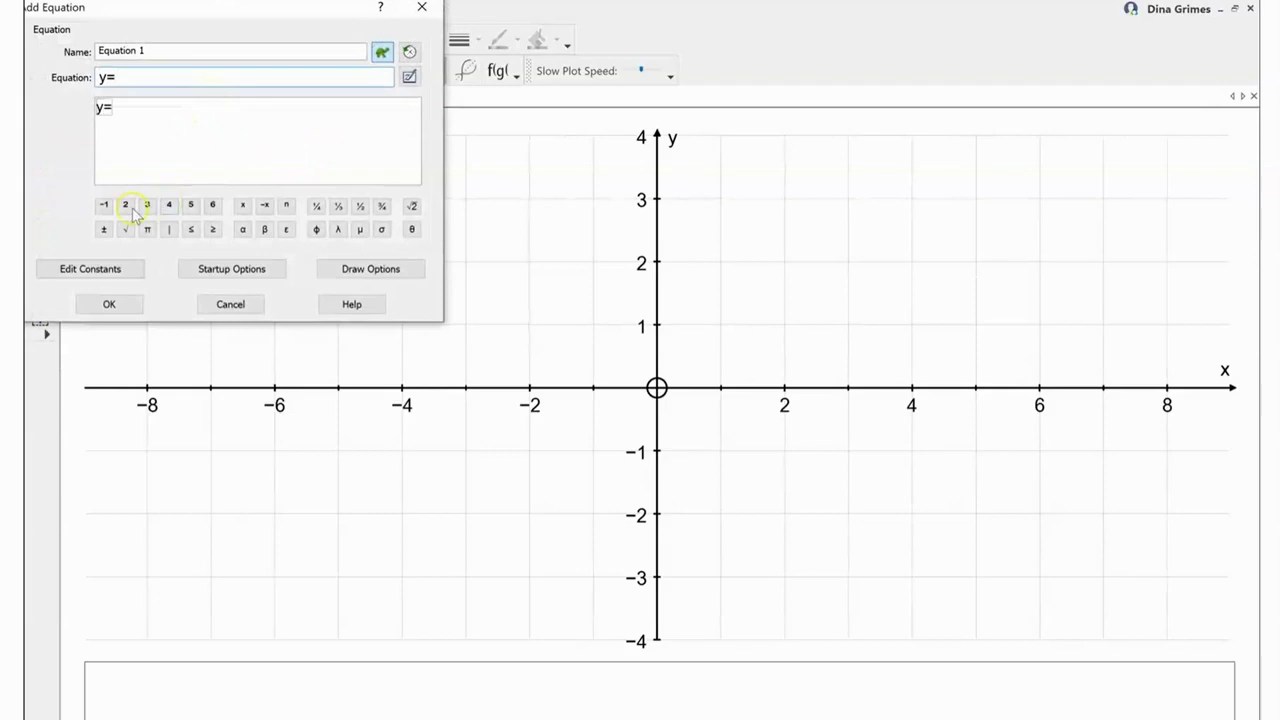
type("x")
left_click(125, 205)
left_click(111, 304)
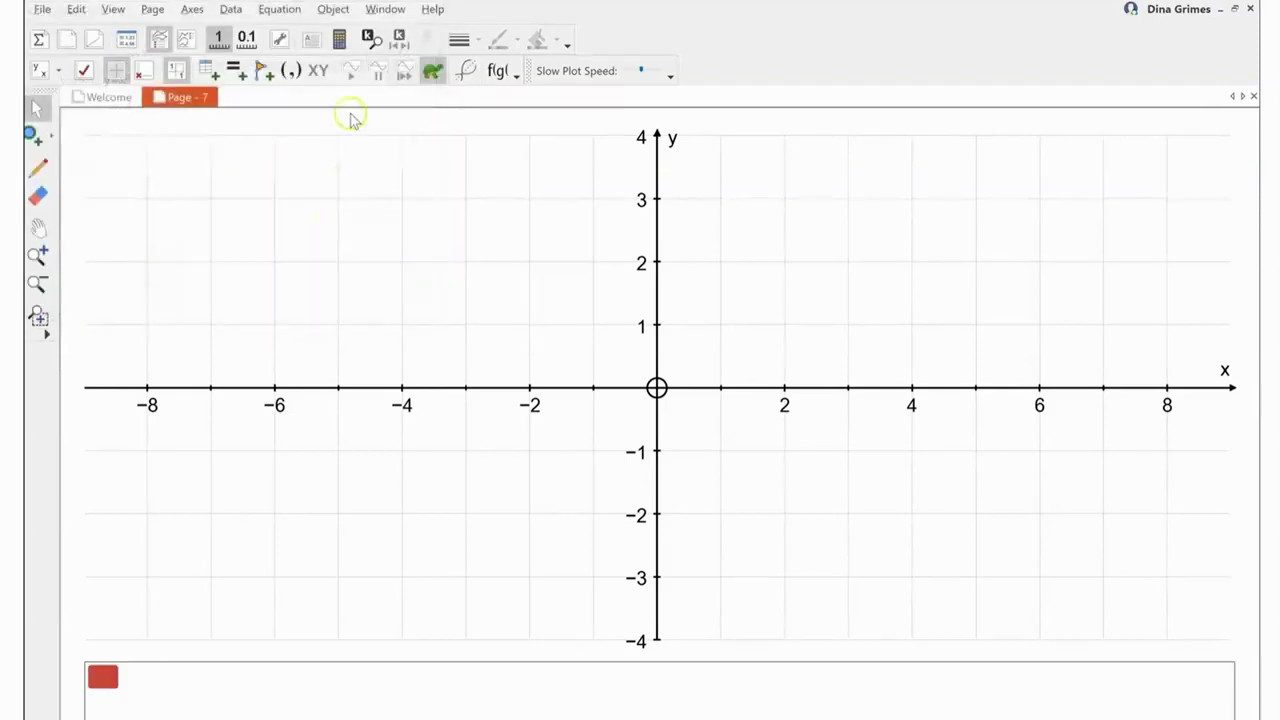
left_click(405, 78)
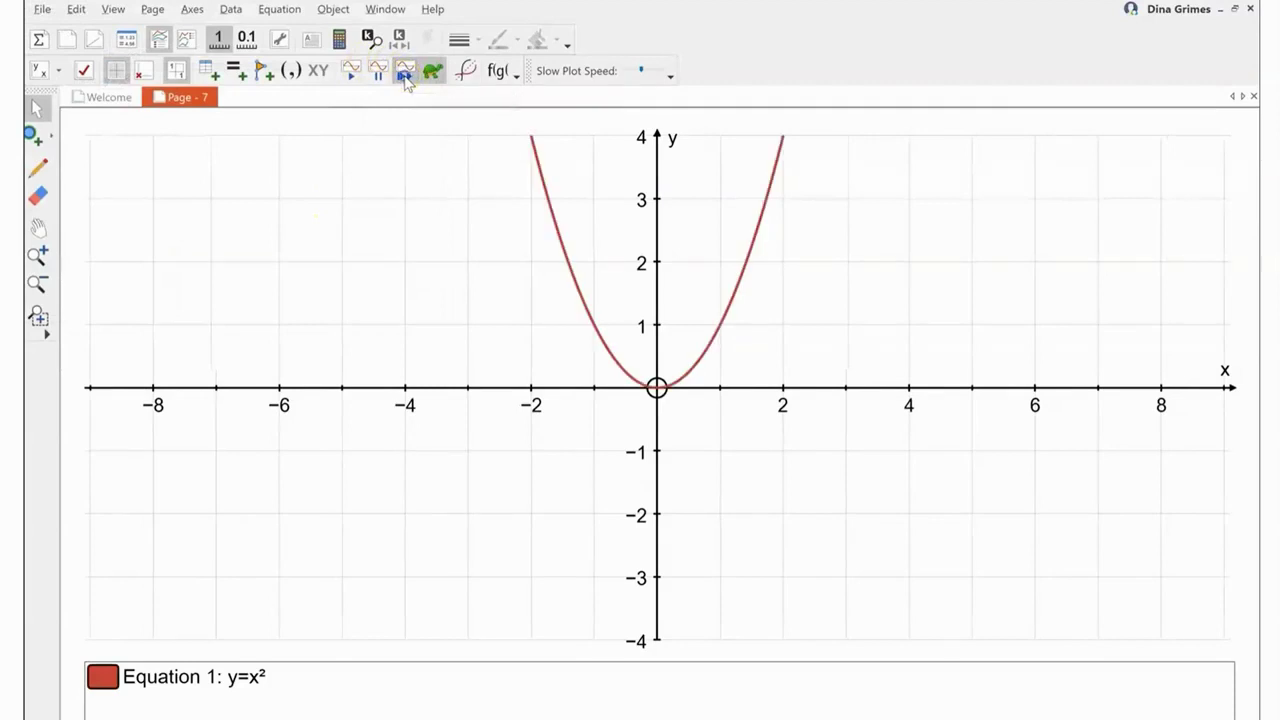
Add the equation y=x²+2 to the same graph and fast-forward its plotting.
left_click(278, 10)
left_click(300, 14)
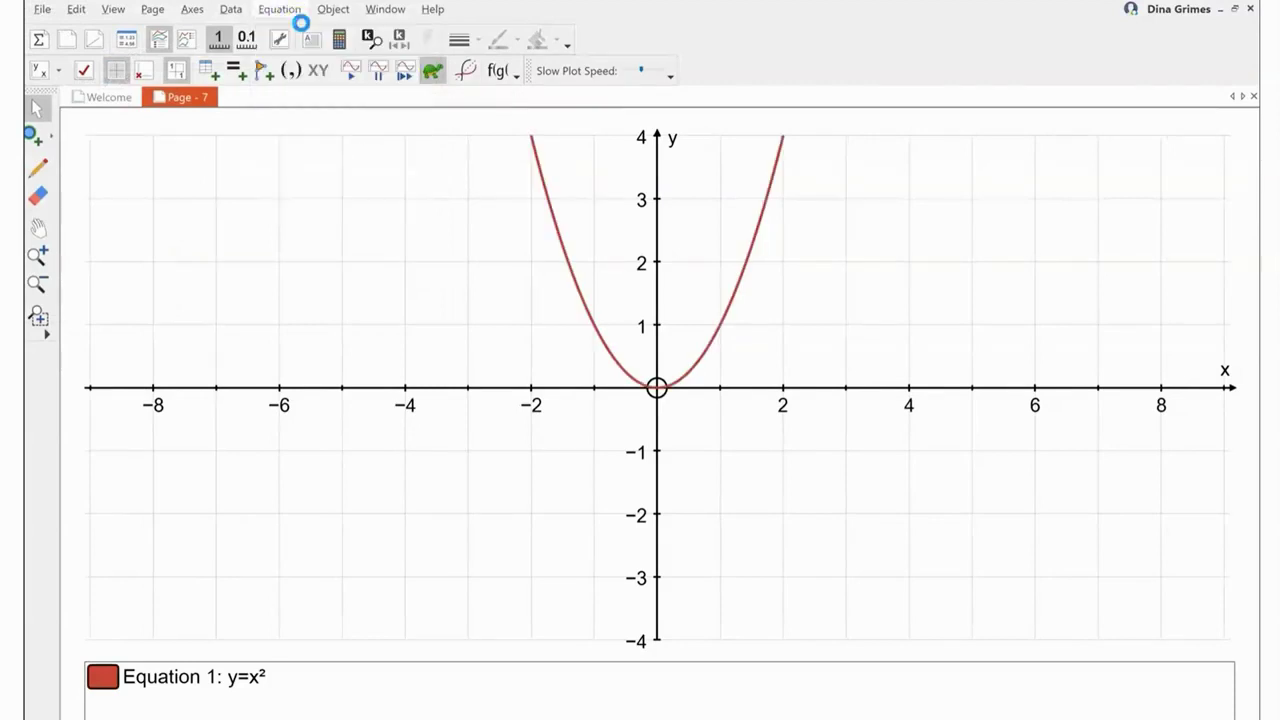
double_click(239, 124)
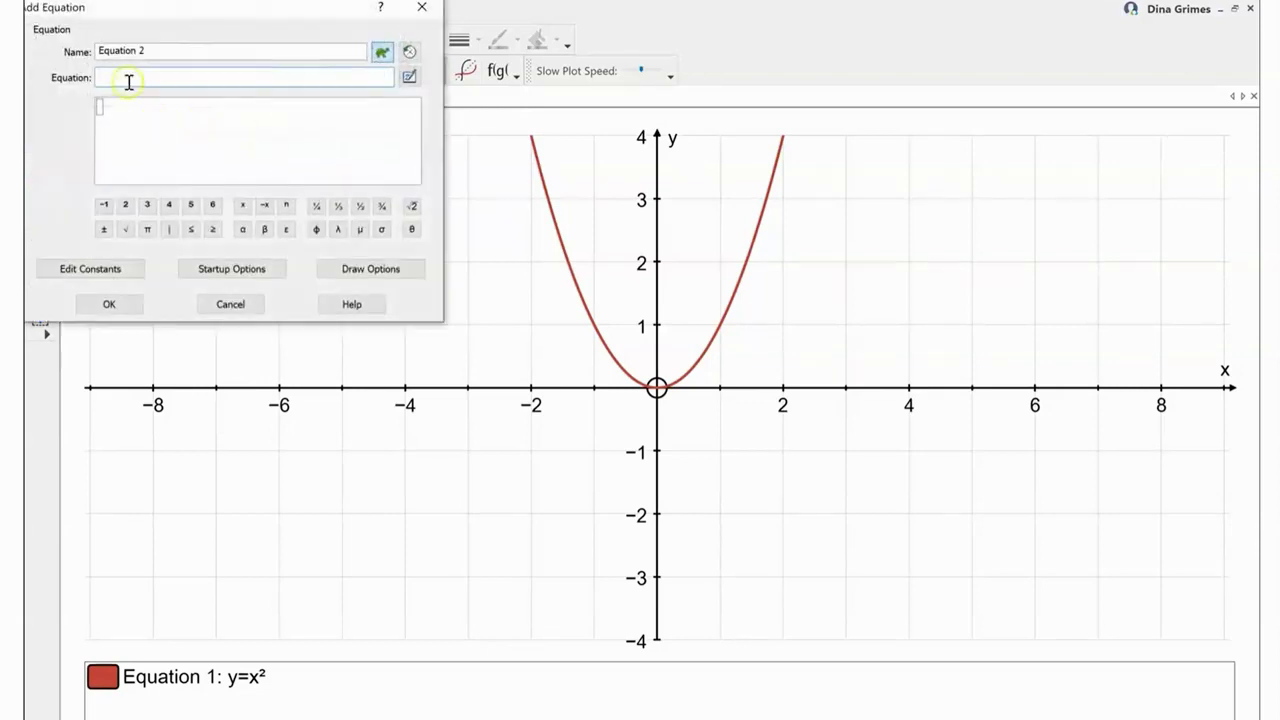
type("y=x")
left_click(126, 206)
type("+2")
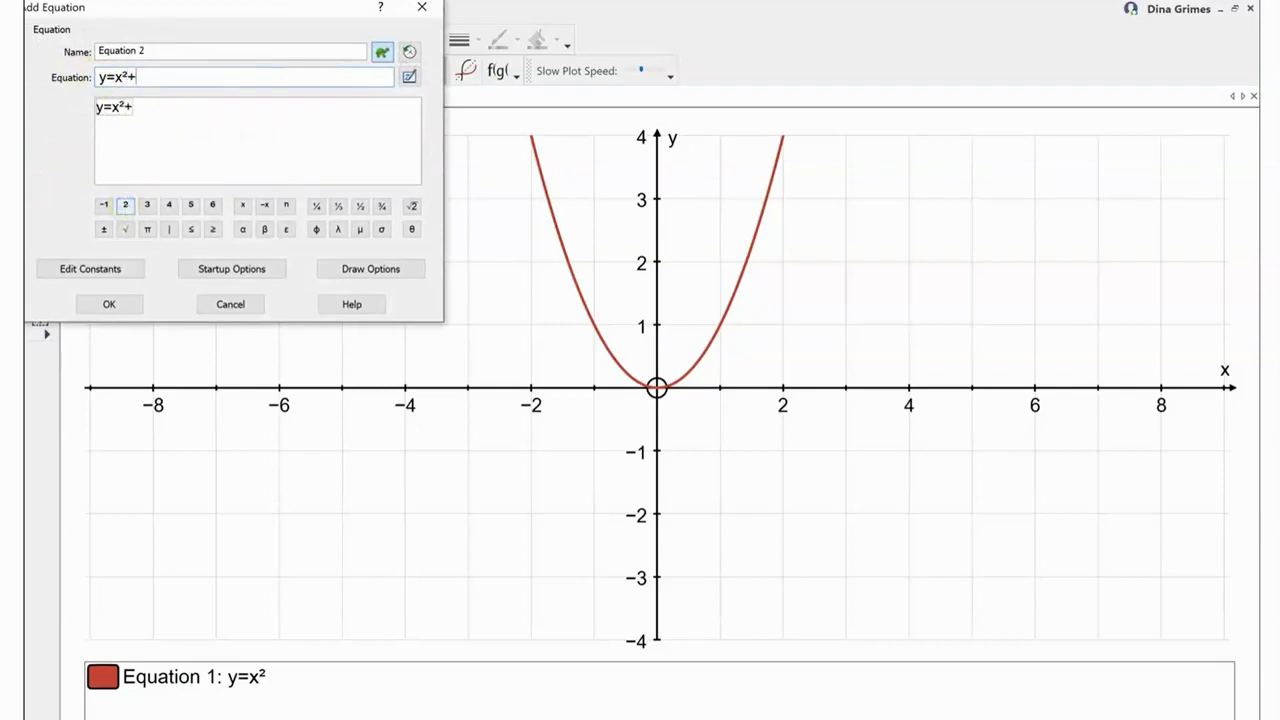
left_click(110, 305)
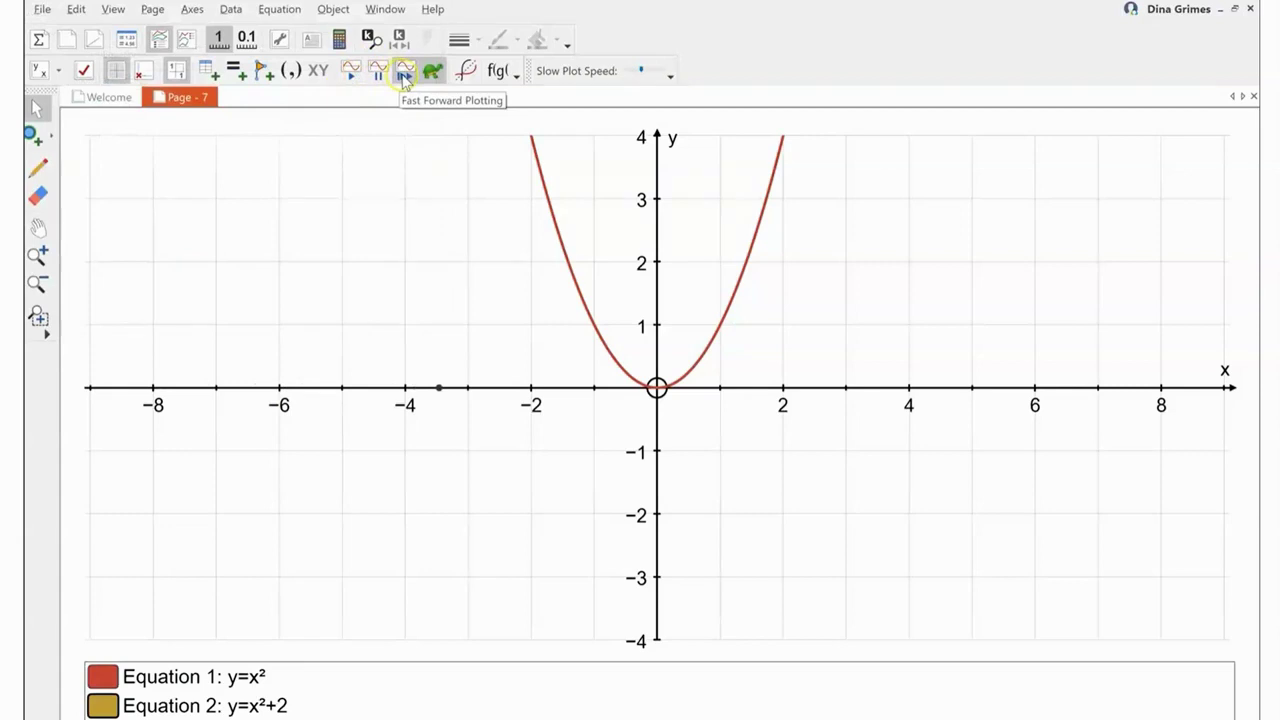
left_click(405, 78)
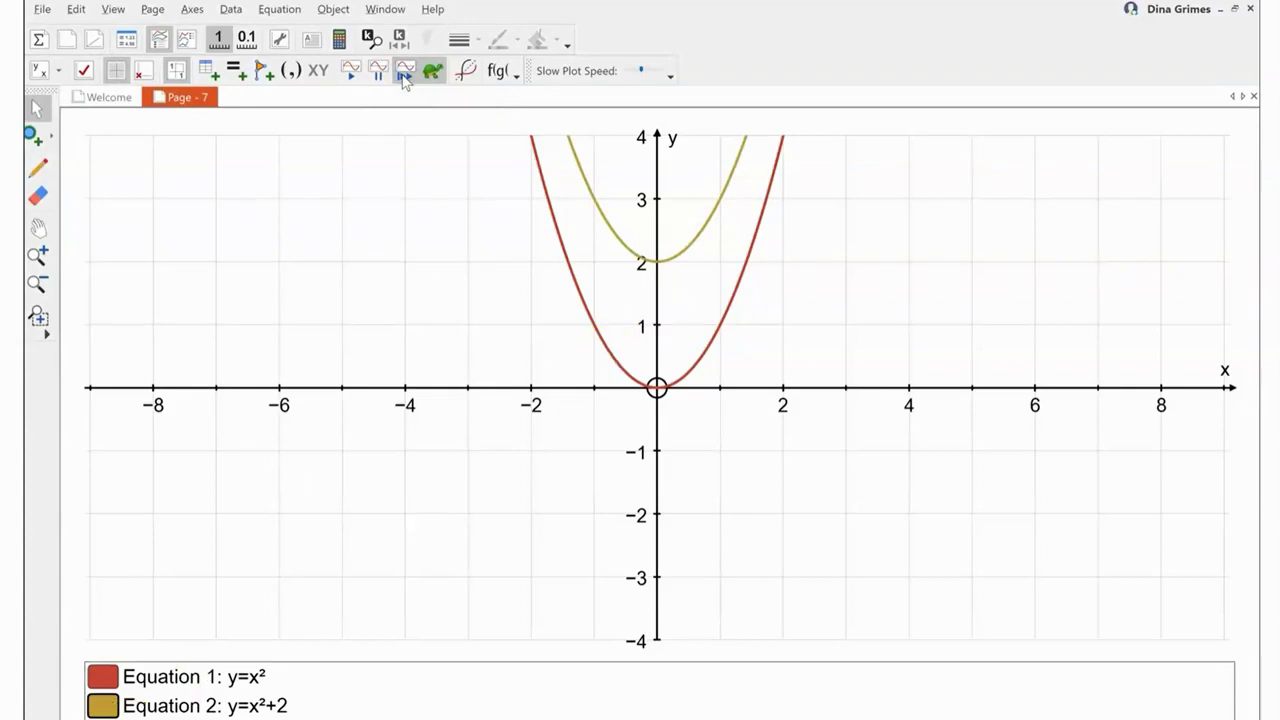
Add a third equation, y=x²−2, to the parabola graph.
left_click(278, 12)
left_click(295, 30)
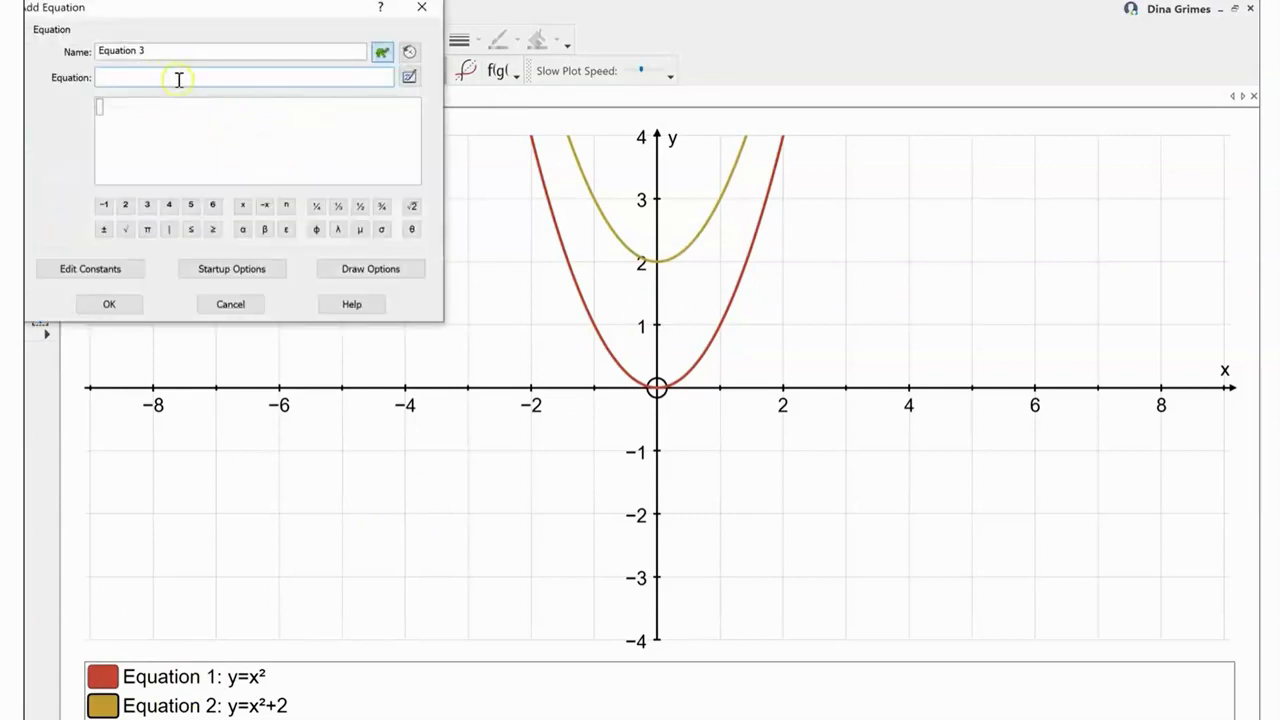
type("y=x")
left_click(126, 205)
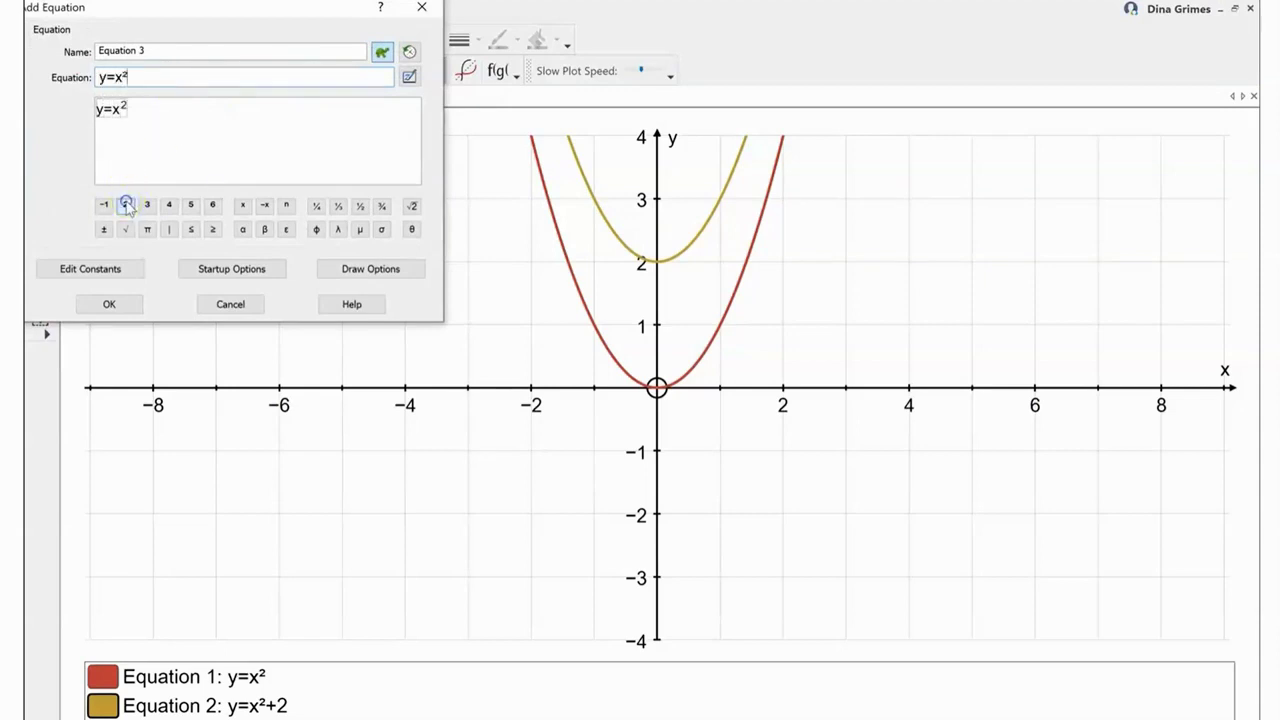
type("-2")
left_click(120, 306)
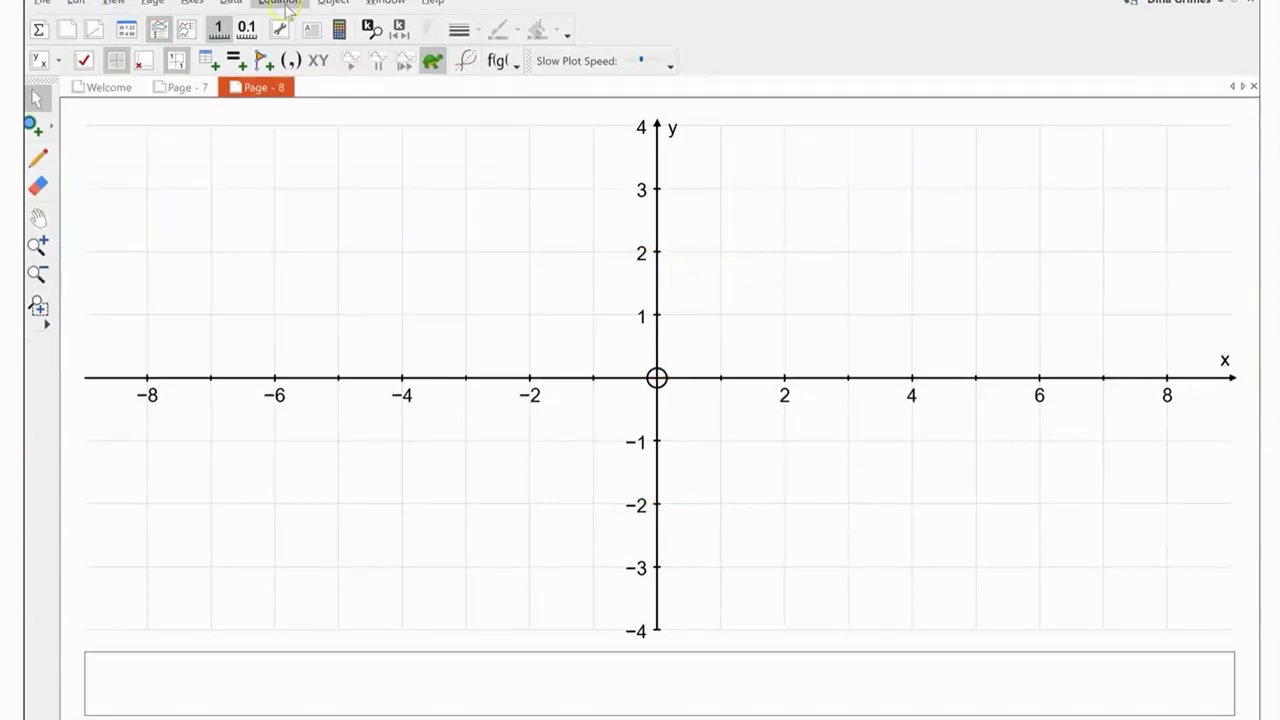
Plot the equation y=sinx on the empty graph page.
left_click(284, 4)
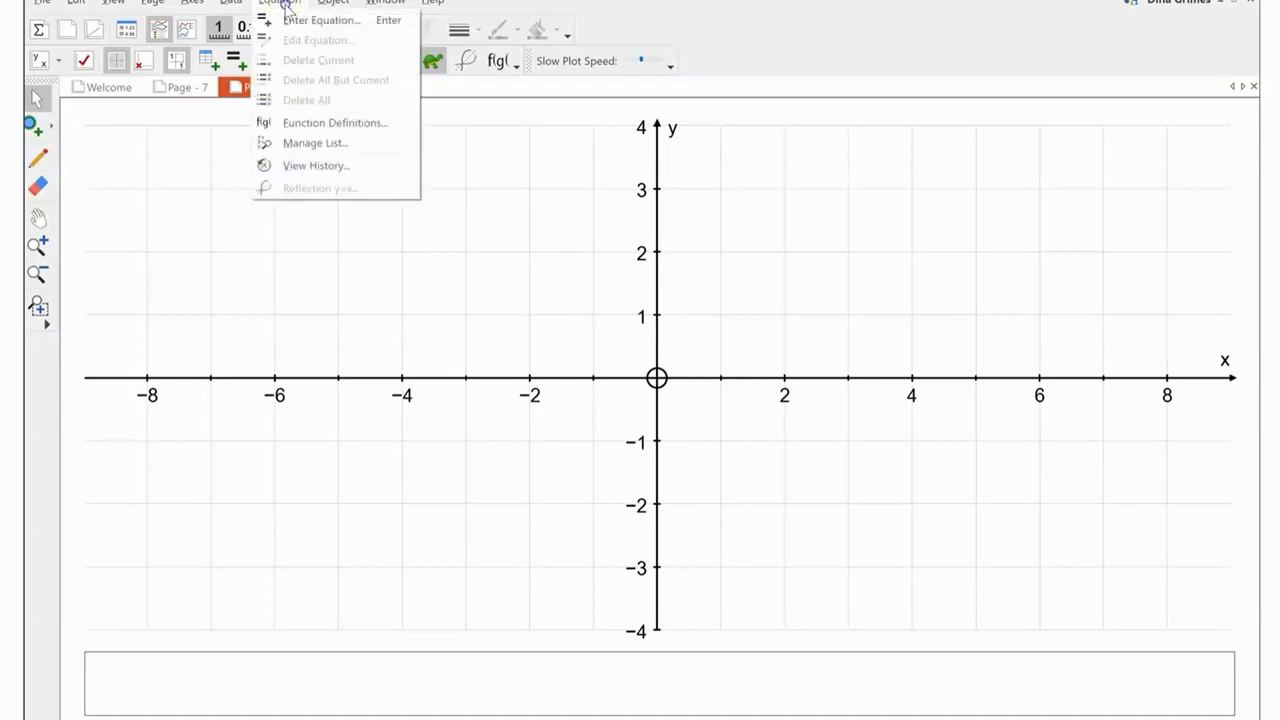
left_click(314, 22)
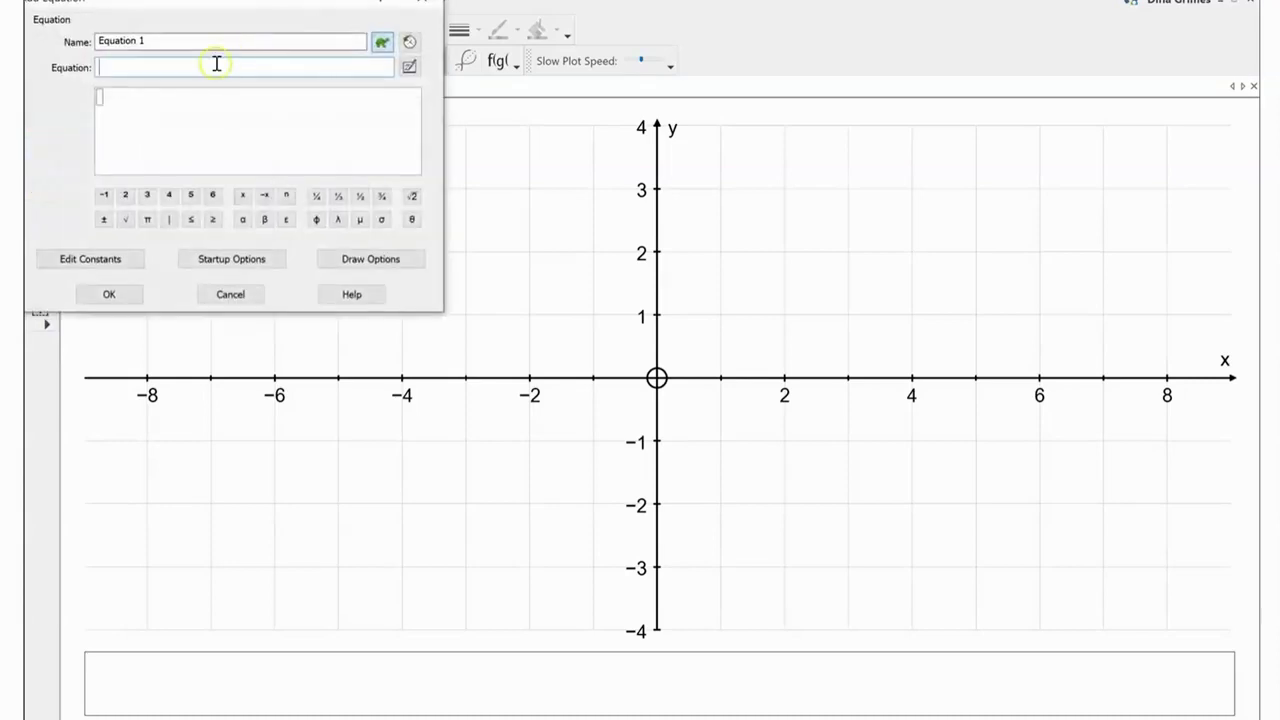
type("y=sinx")
left_click(113, 295)
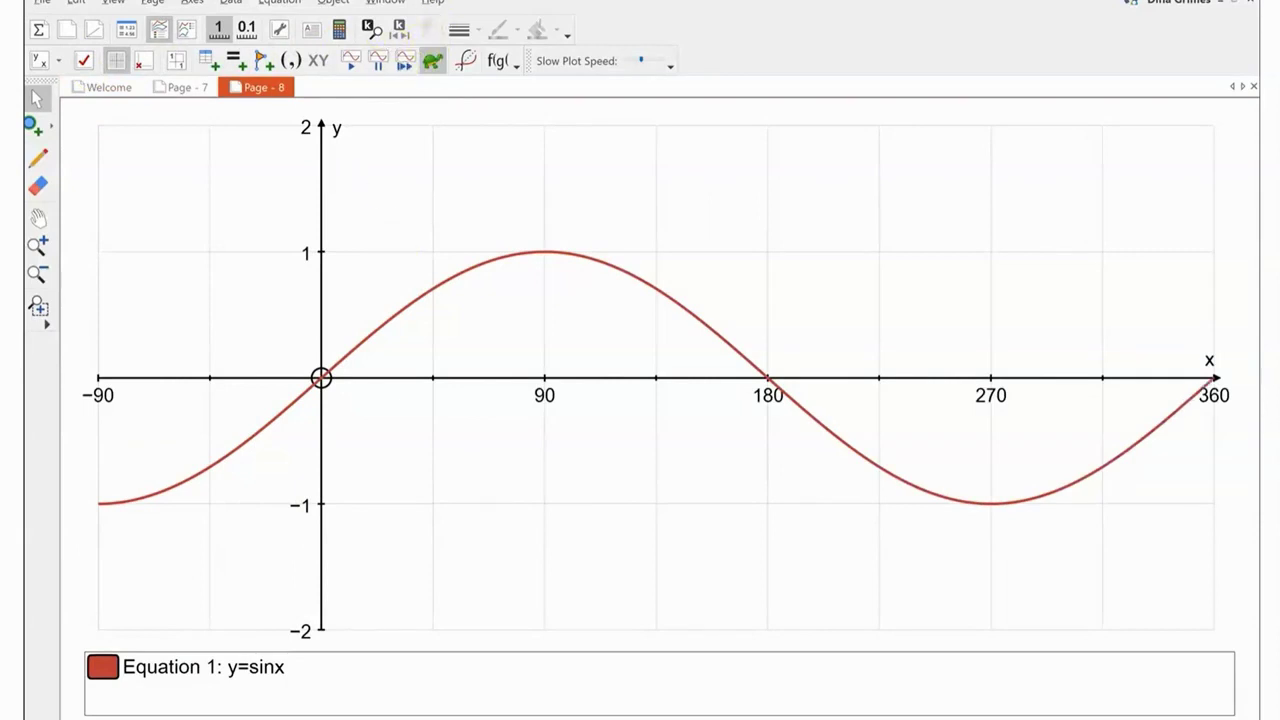
Add a second equation, y=sinx+2, to the sine graph.
left_click(286, 4)
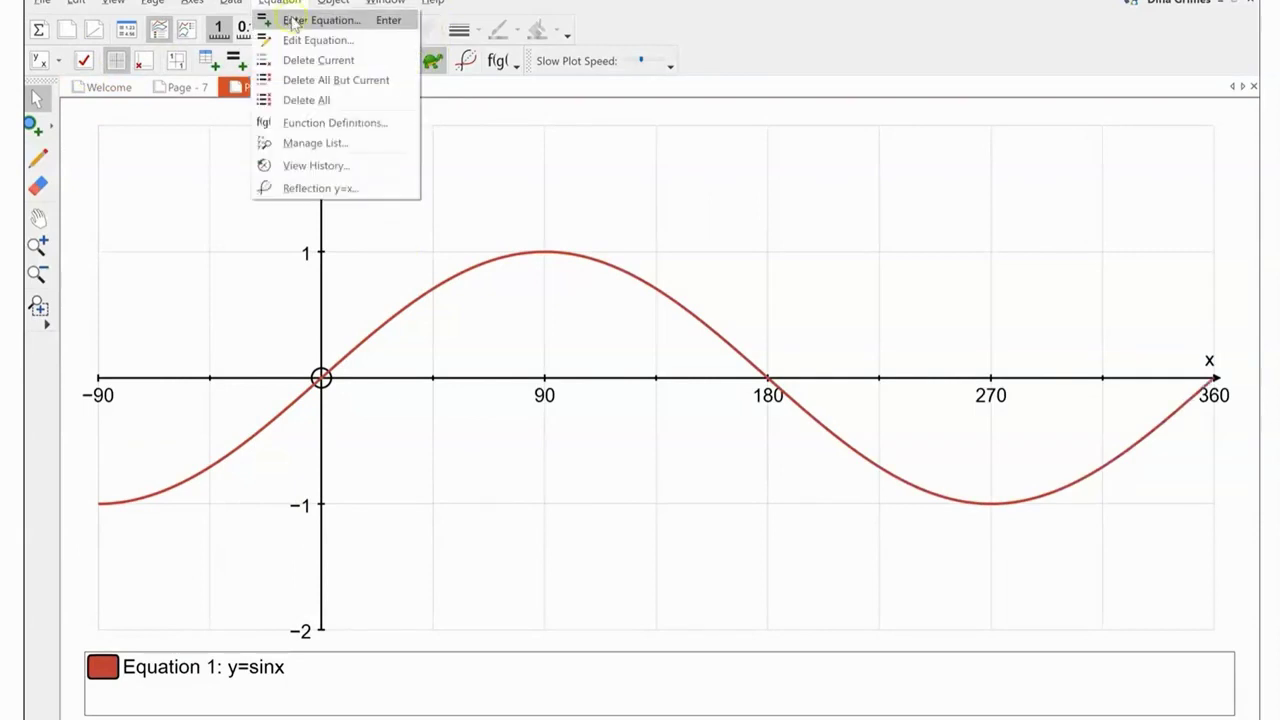
left_click(297, 20)
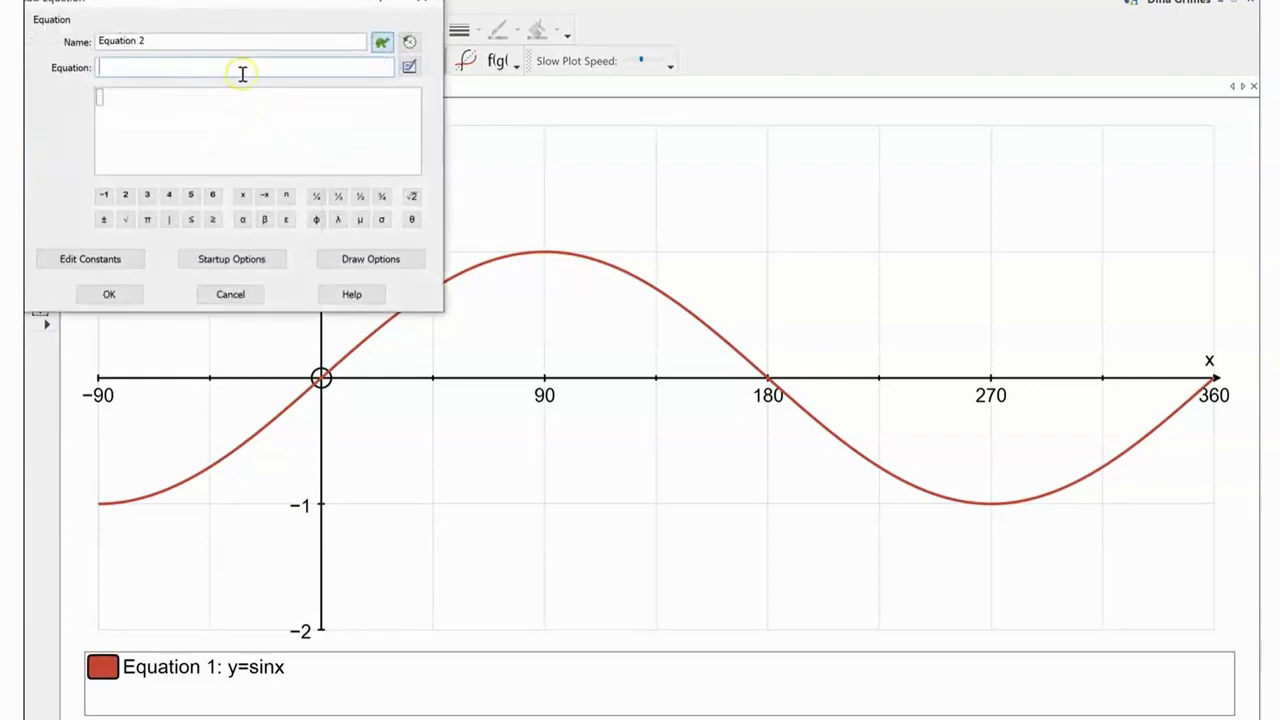
type("y=si")
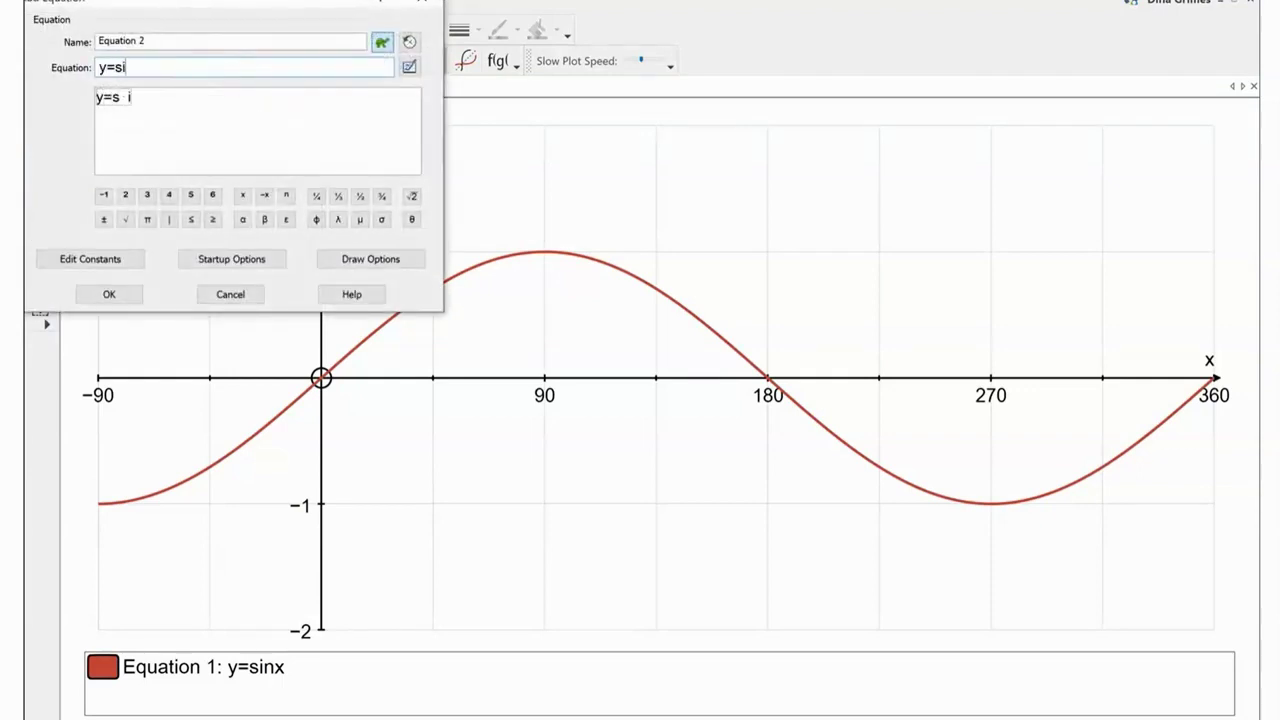
type("nx+")
type("2")
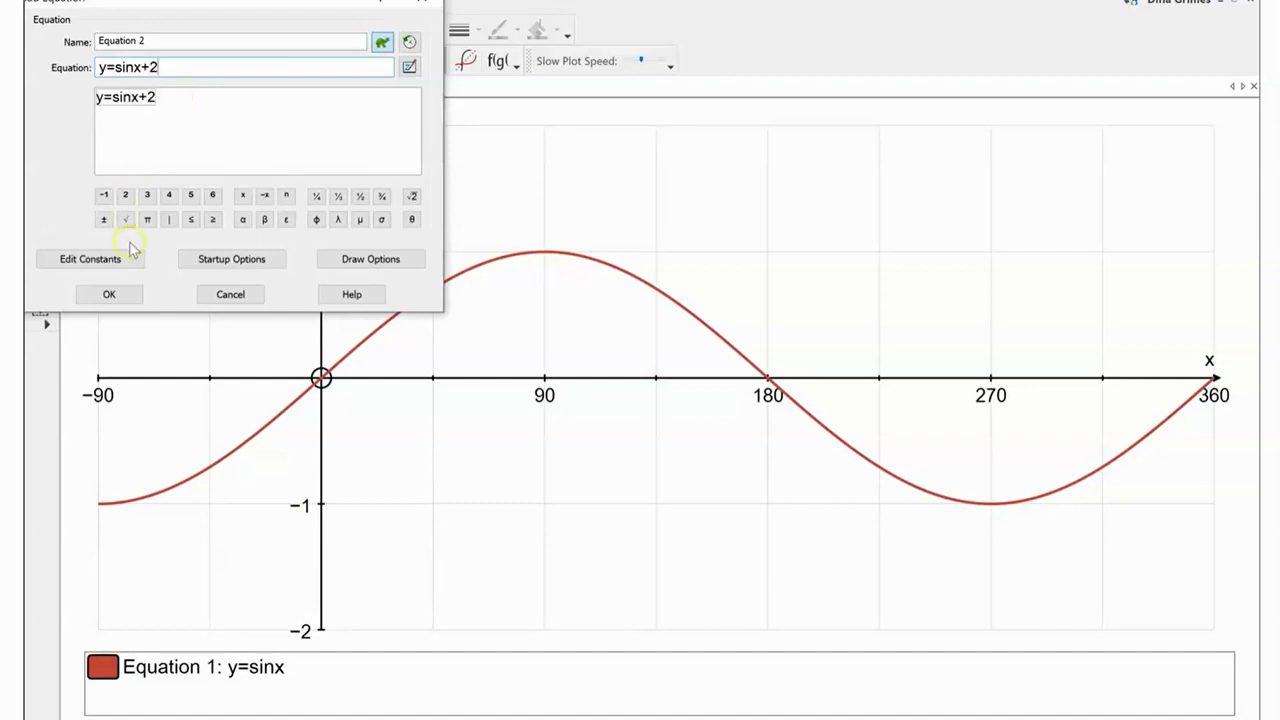
key("Escape")
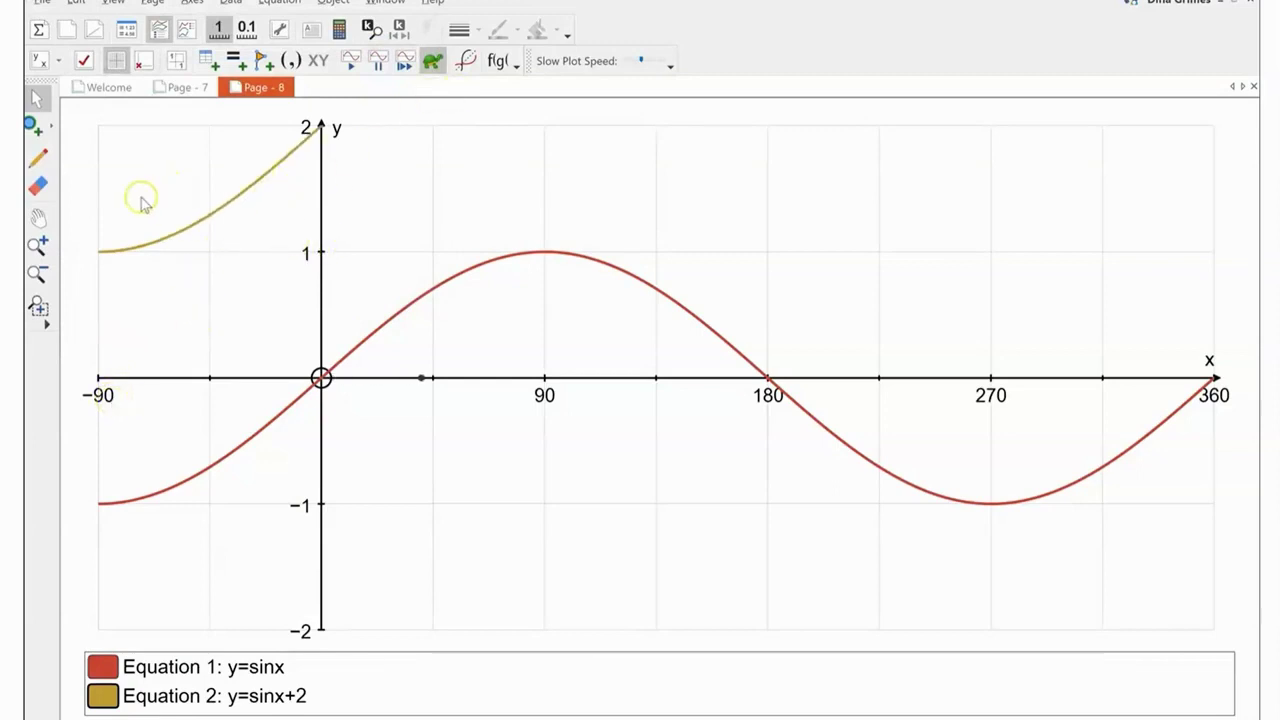
Zoom out around the origin and shift the graph down slightly so both sine curves fit fully on the page.
left_click(38, 218)
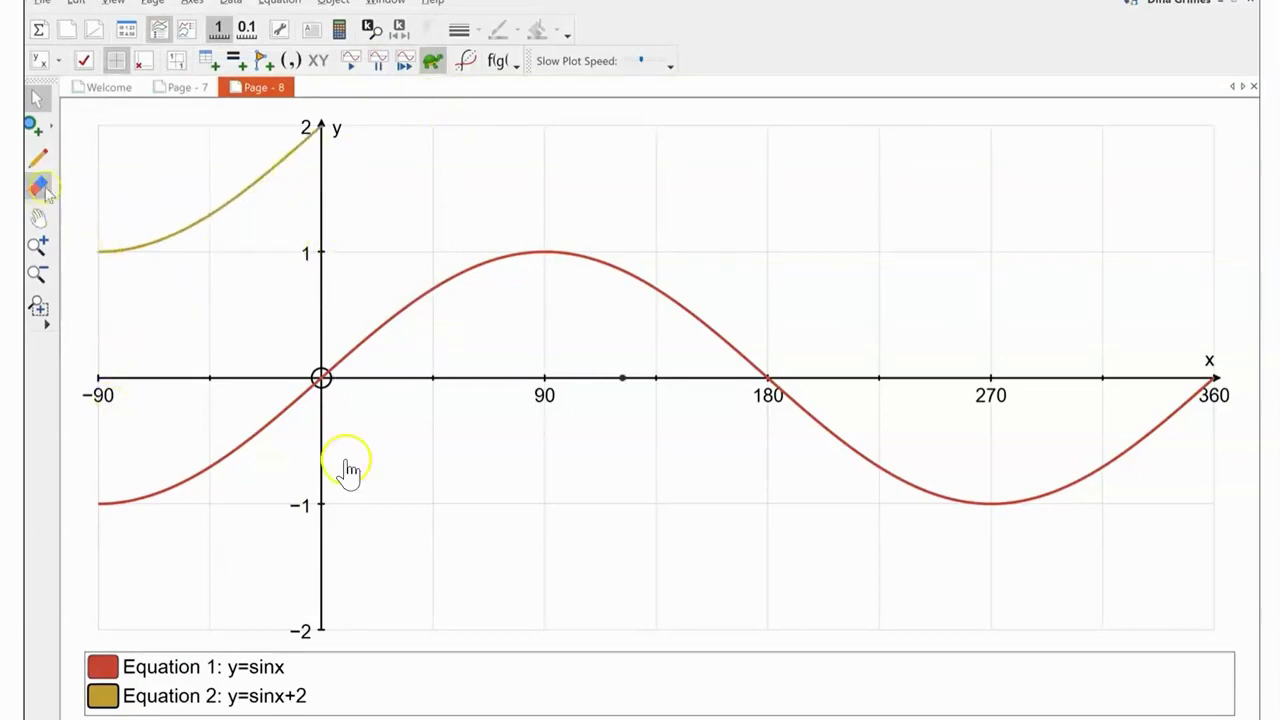
left_click(38, 272)
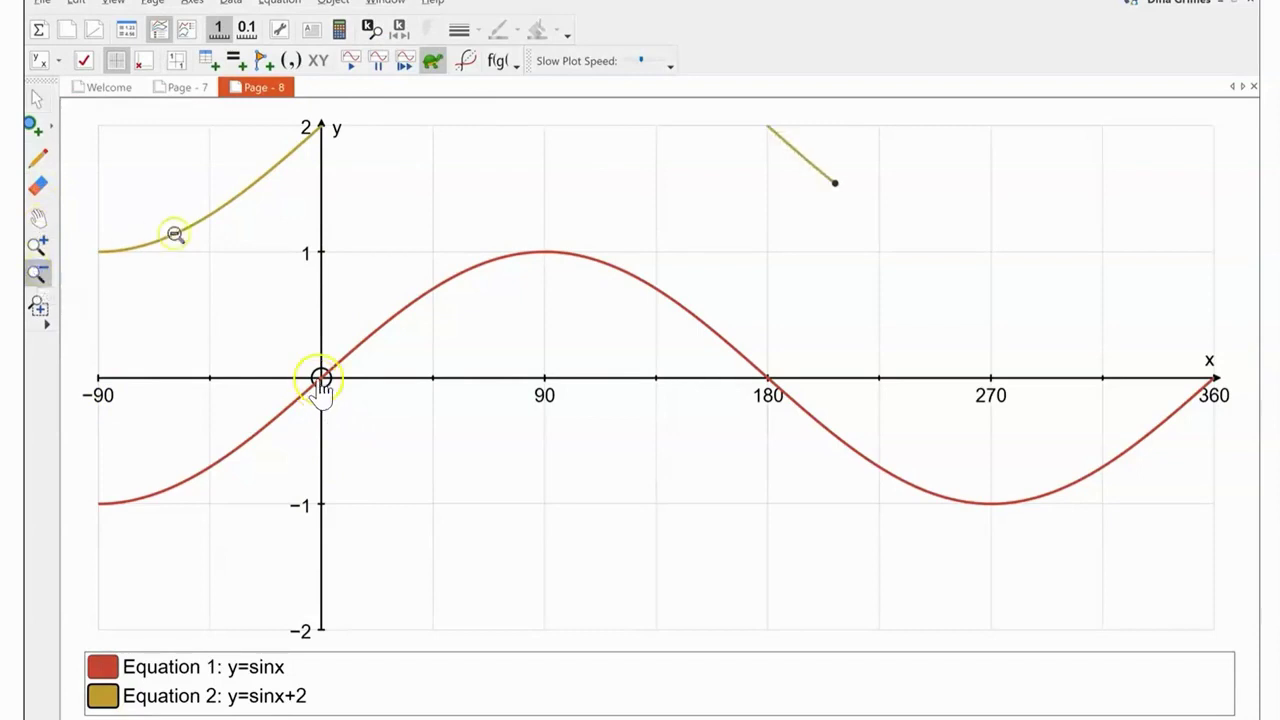
left_click(330, 383)
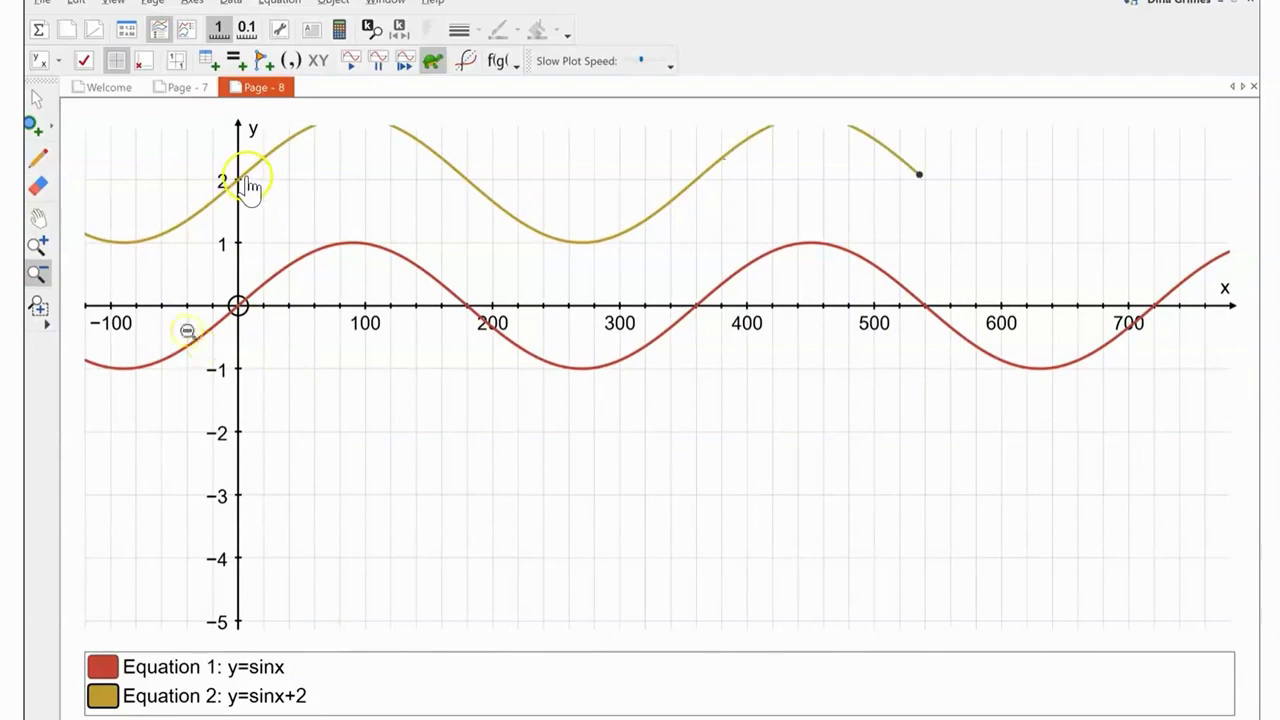
key("space")
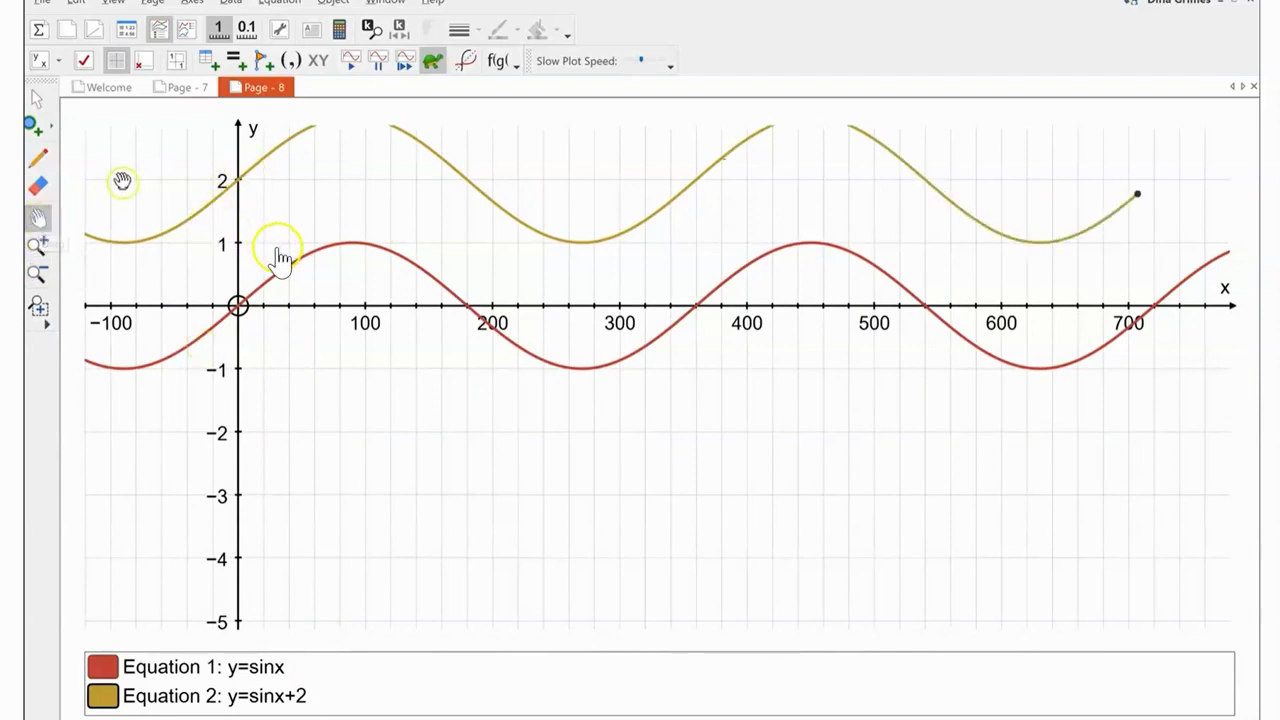
left_click_drag(147, 171, 163, 203)
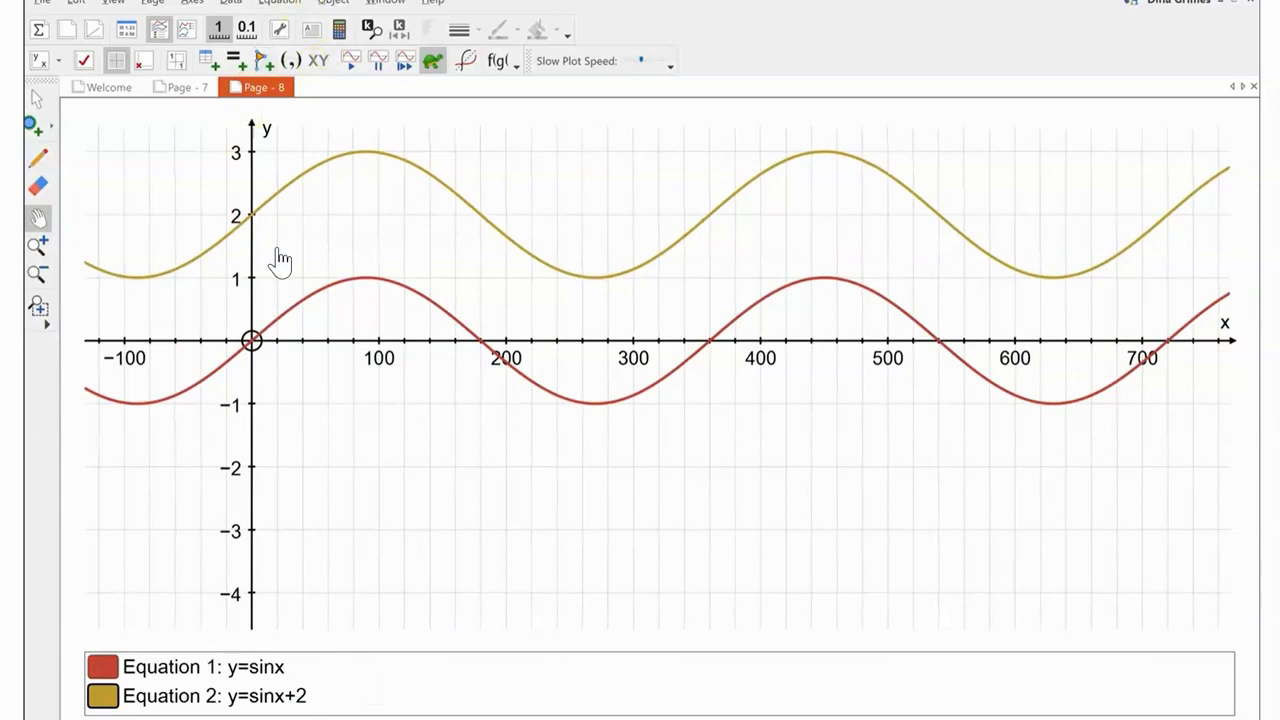
Add a third equation, y=sinx−2, to the sine graph.
left_click(285, 3)
left_click(303, 20)
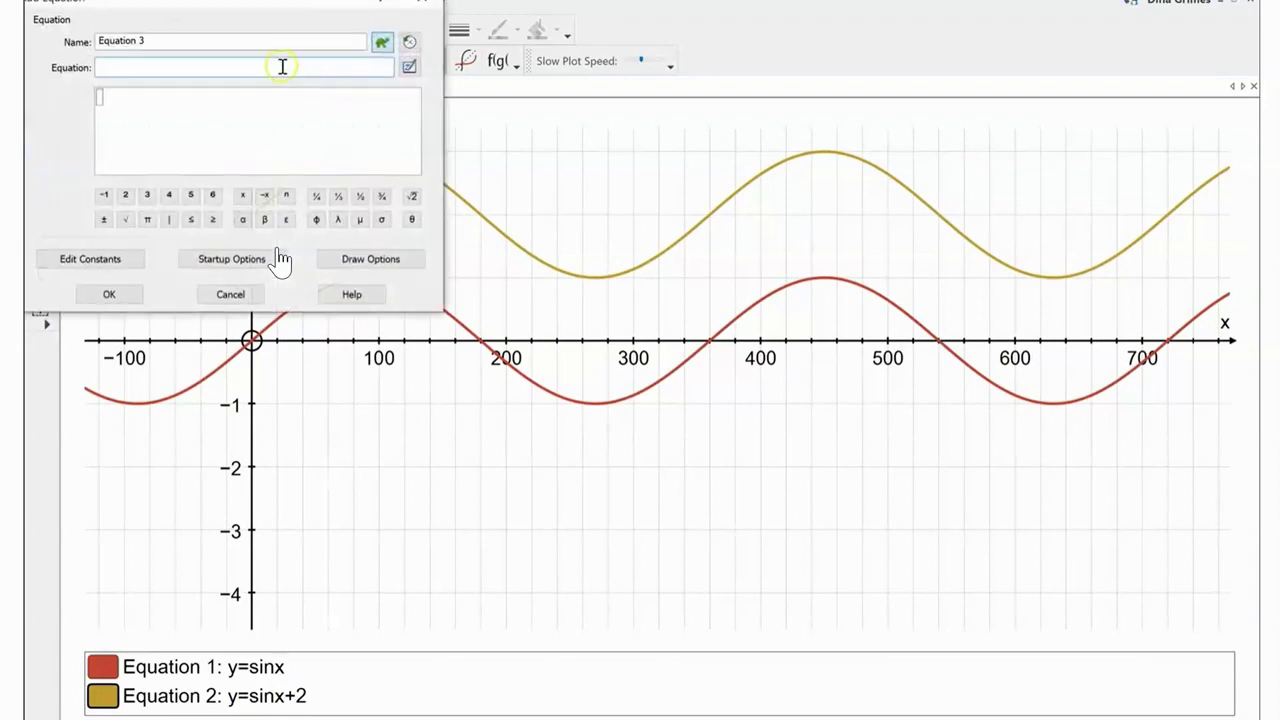
type("y=sinx")
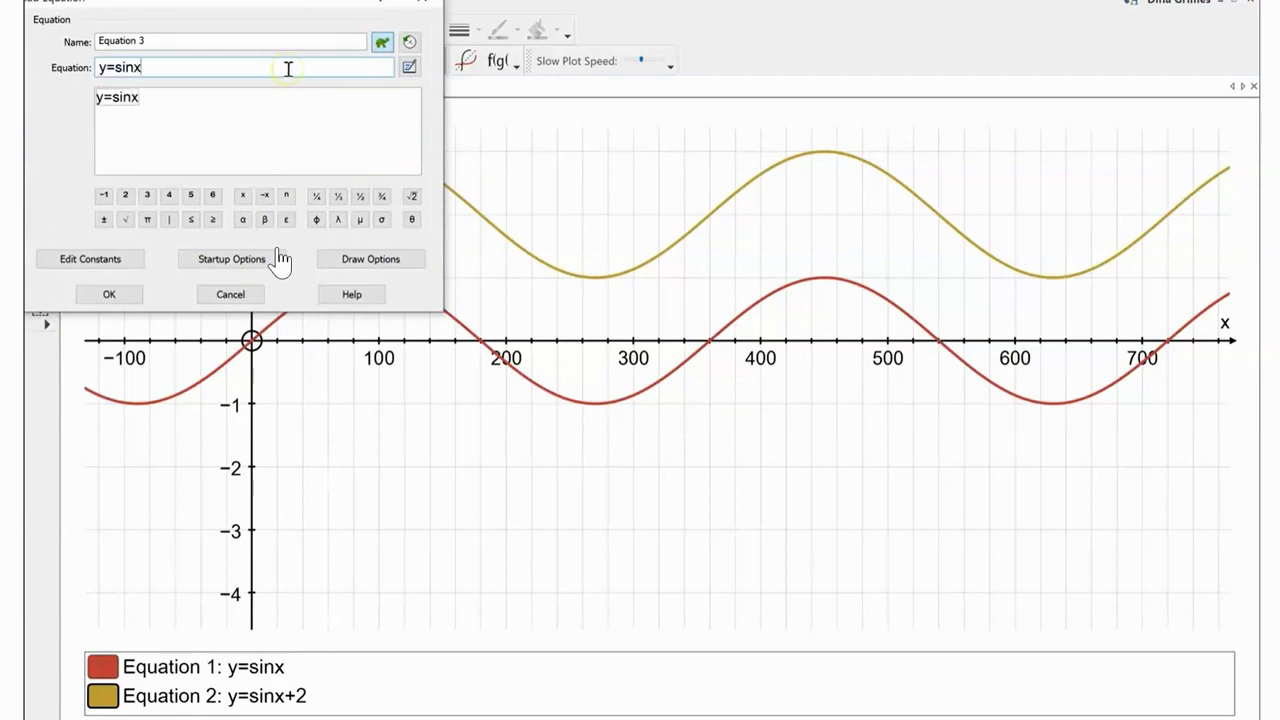
type("-2")
left_click(110, 295)
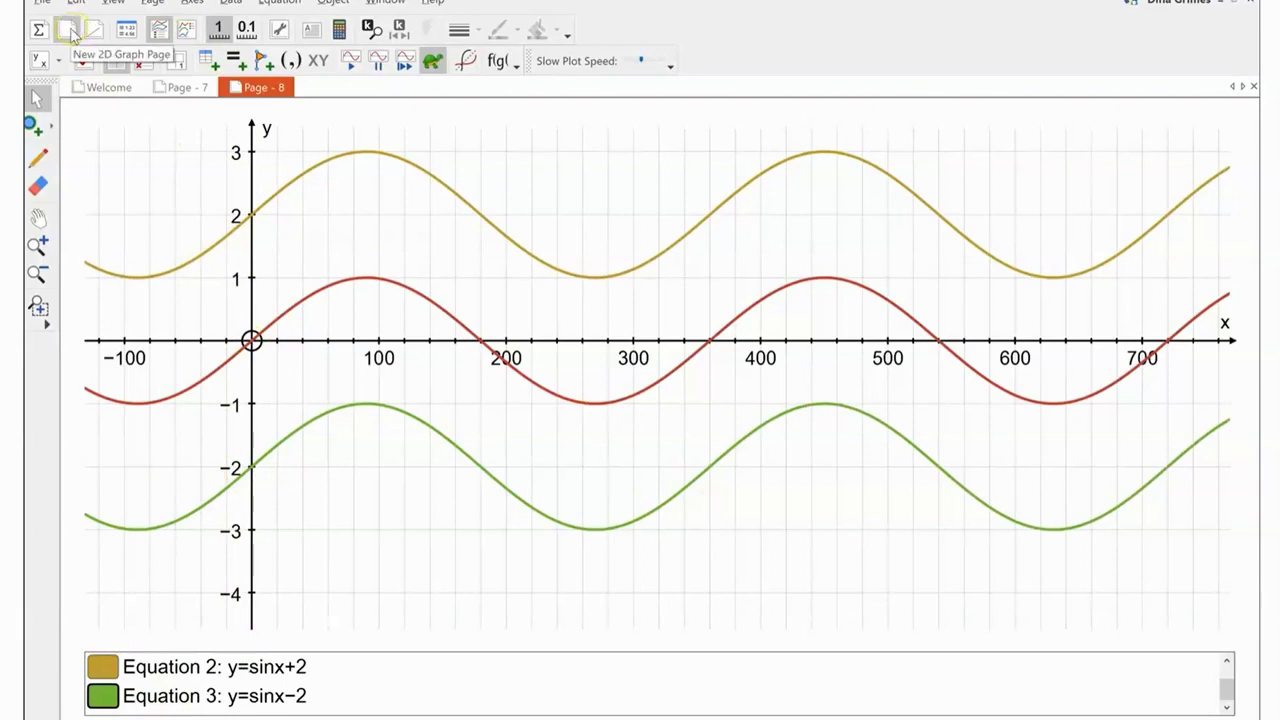
Plot y=cosx to completion on a new 2D graph page, with the axes rescaled to suit the curve.
left_click(70, 30)
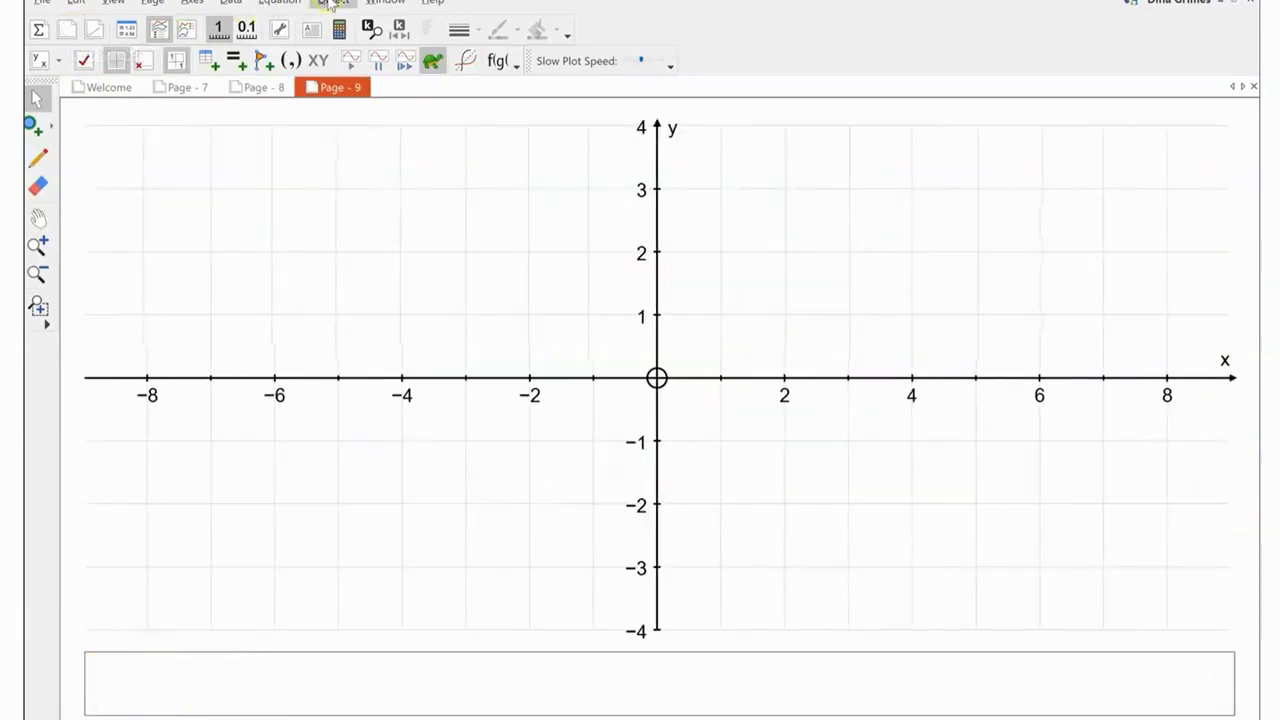
left_click(279, 2)
left_click(294, 22)
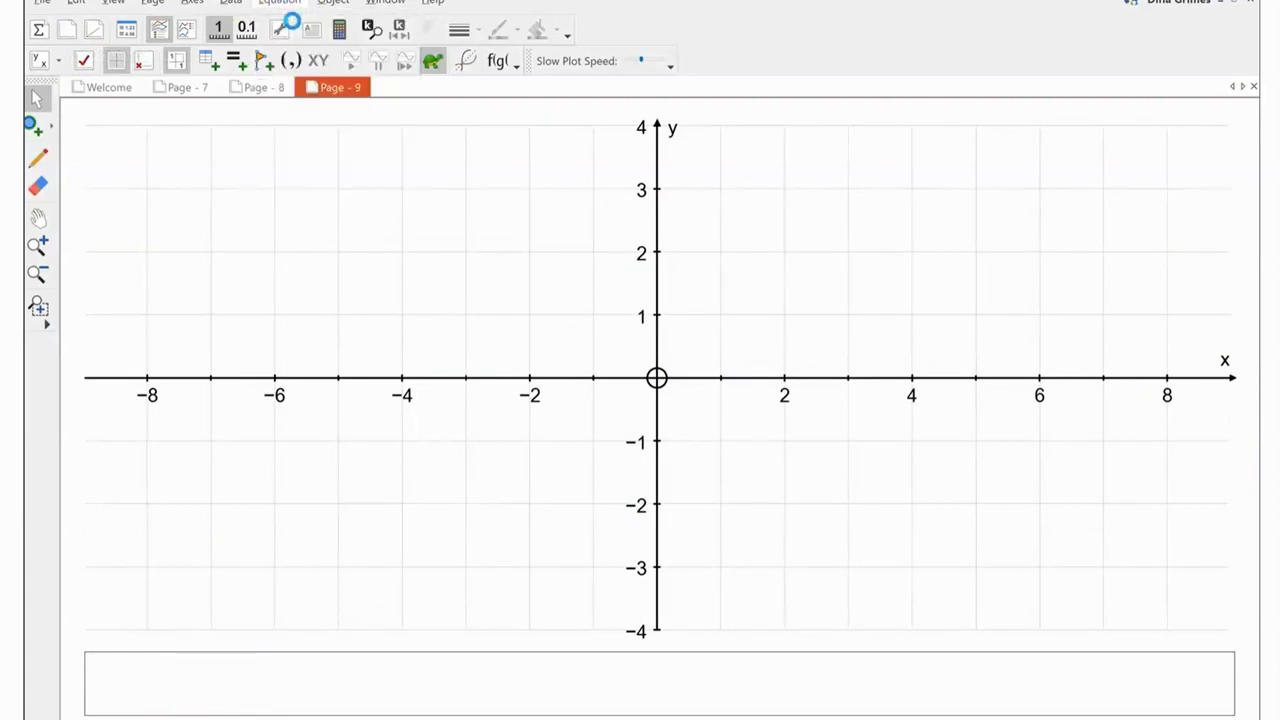
left_click(203, 66)
type("y=cosx")
key("Return")
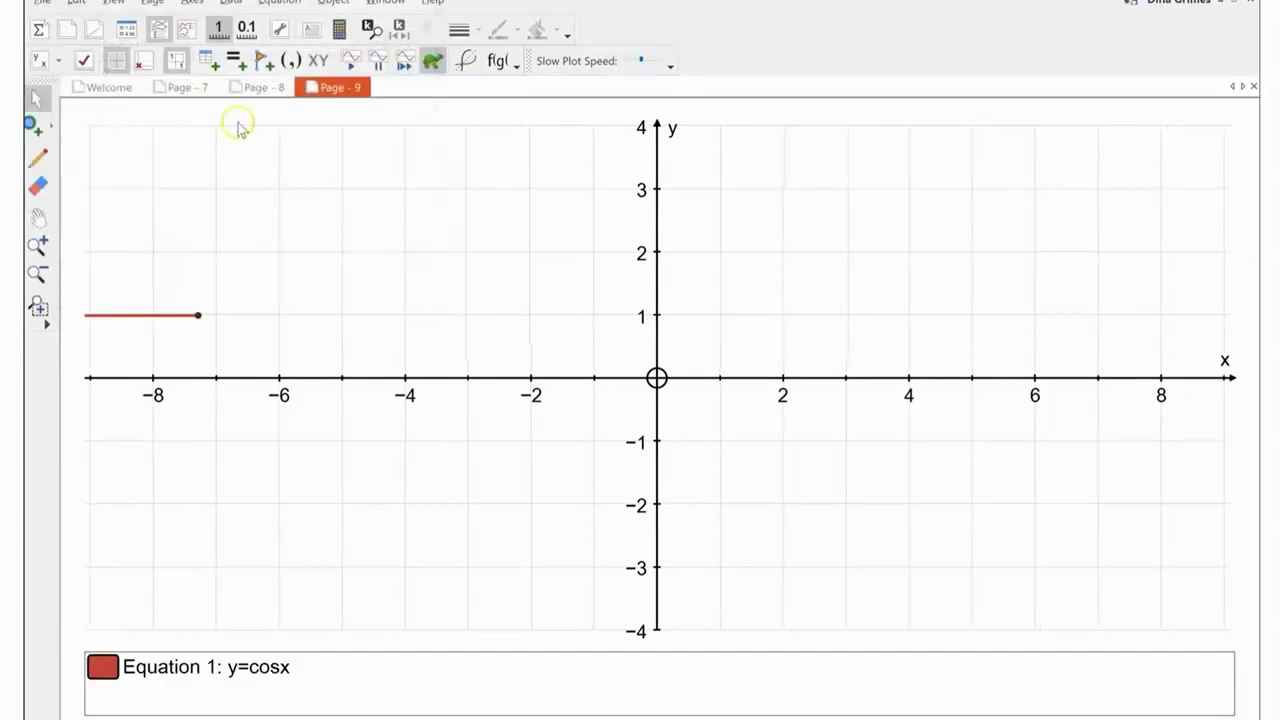
left_click(85, 61)
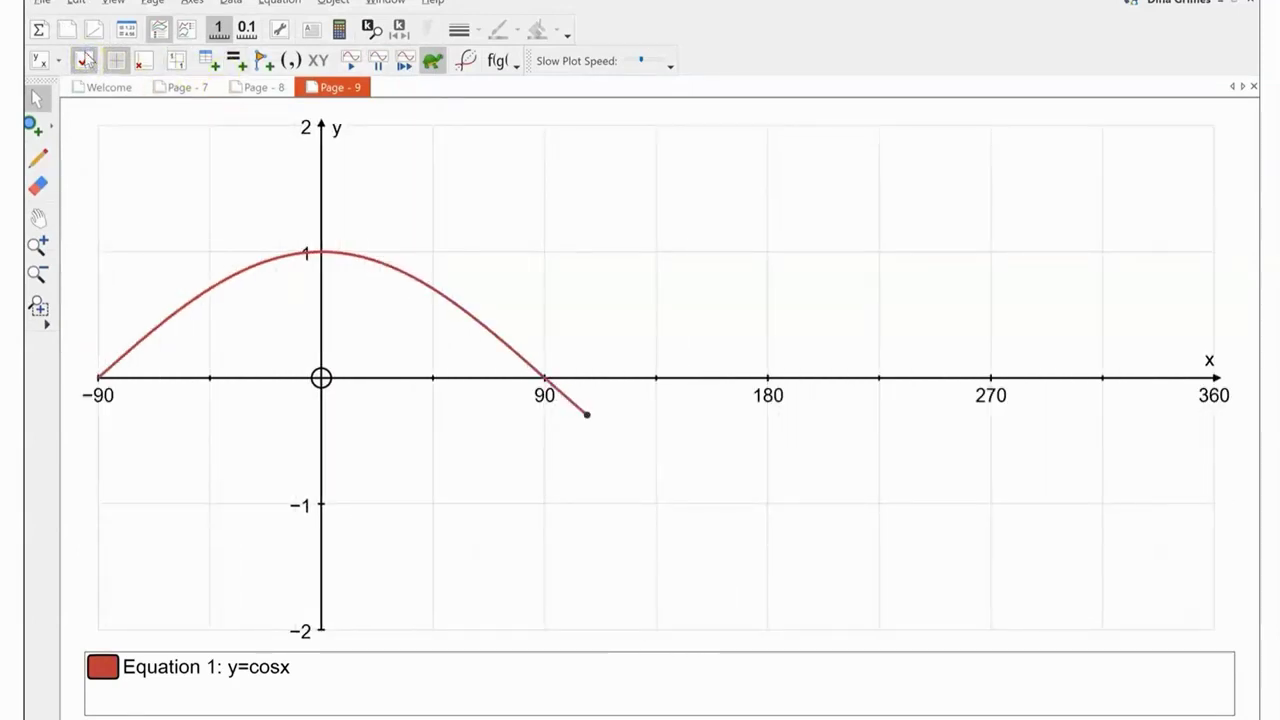
left_click(403, 65)
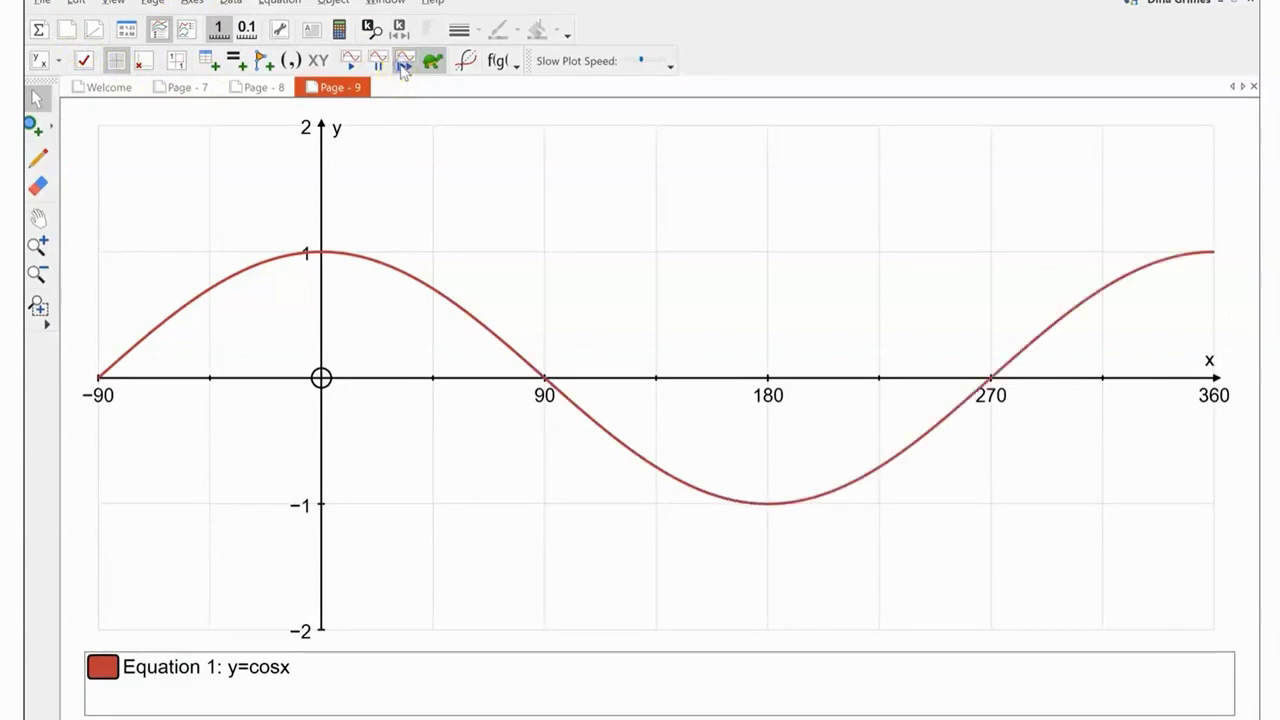
Add a second equation, y=cosx+2, to the cosine graph and zoom out so both curves fit on the page.
left_click(285, 8)
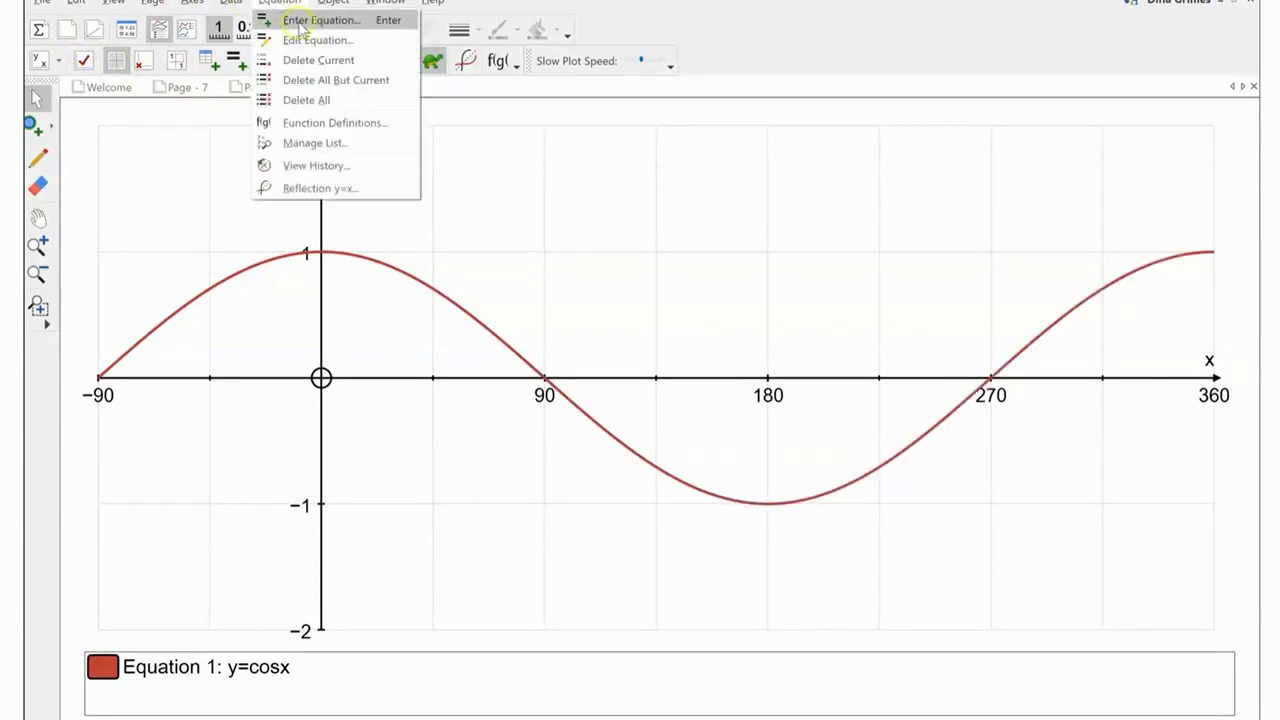
left_click(290, 20)
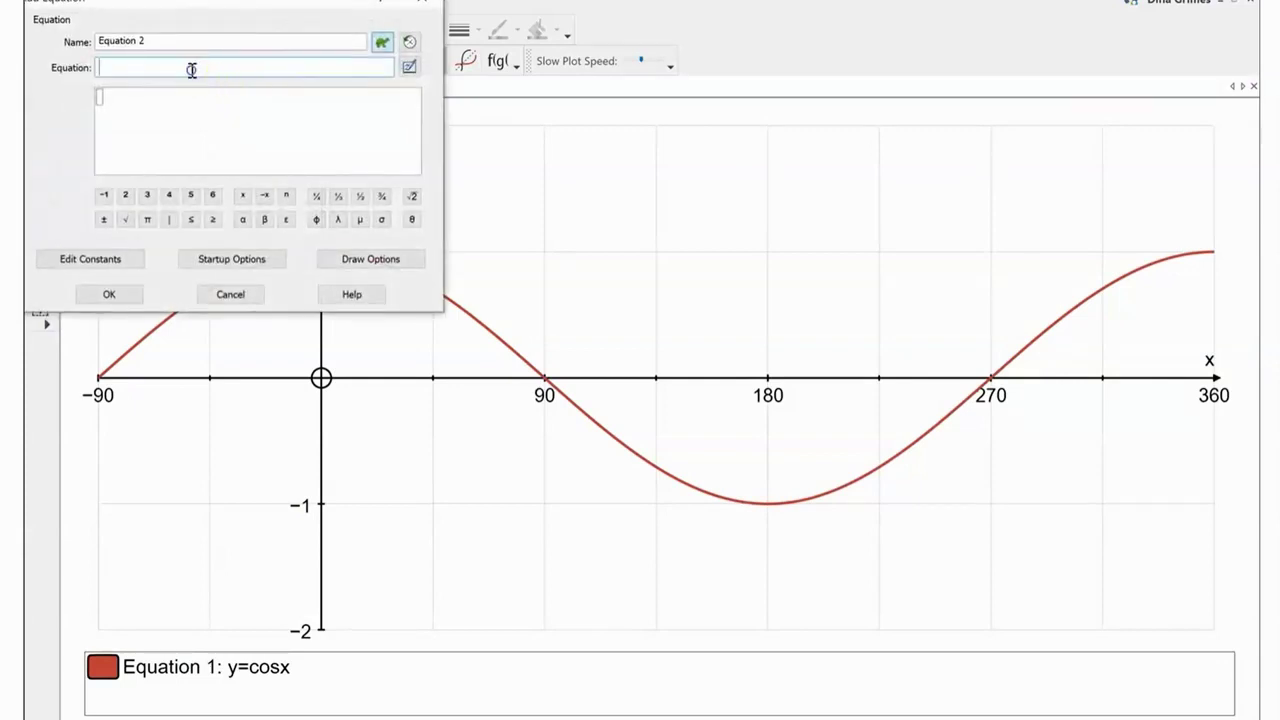
type("y=cos")
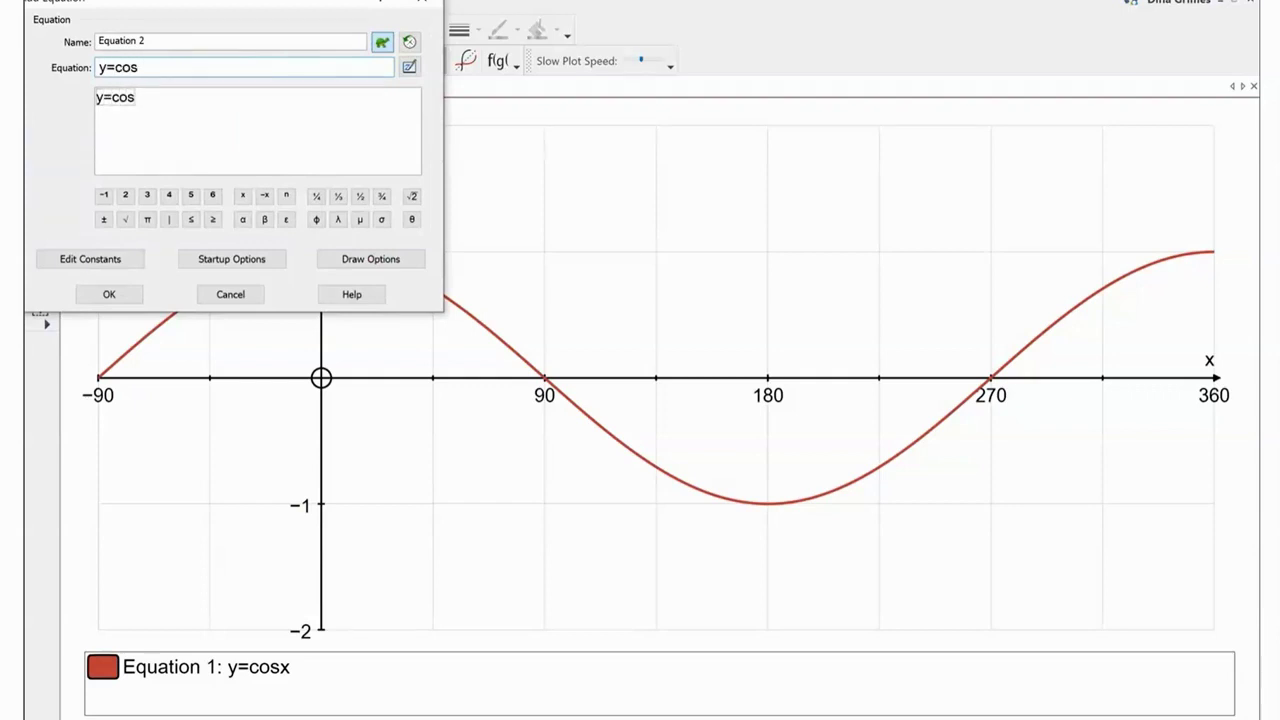
type("x+2")
left_click(110, 295)
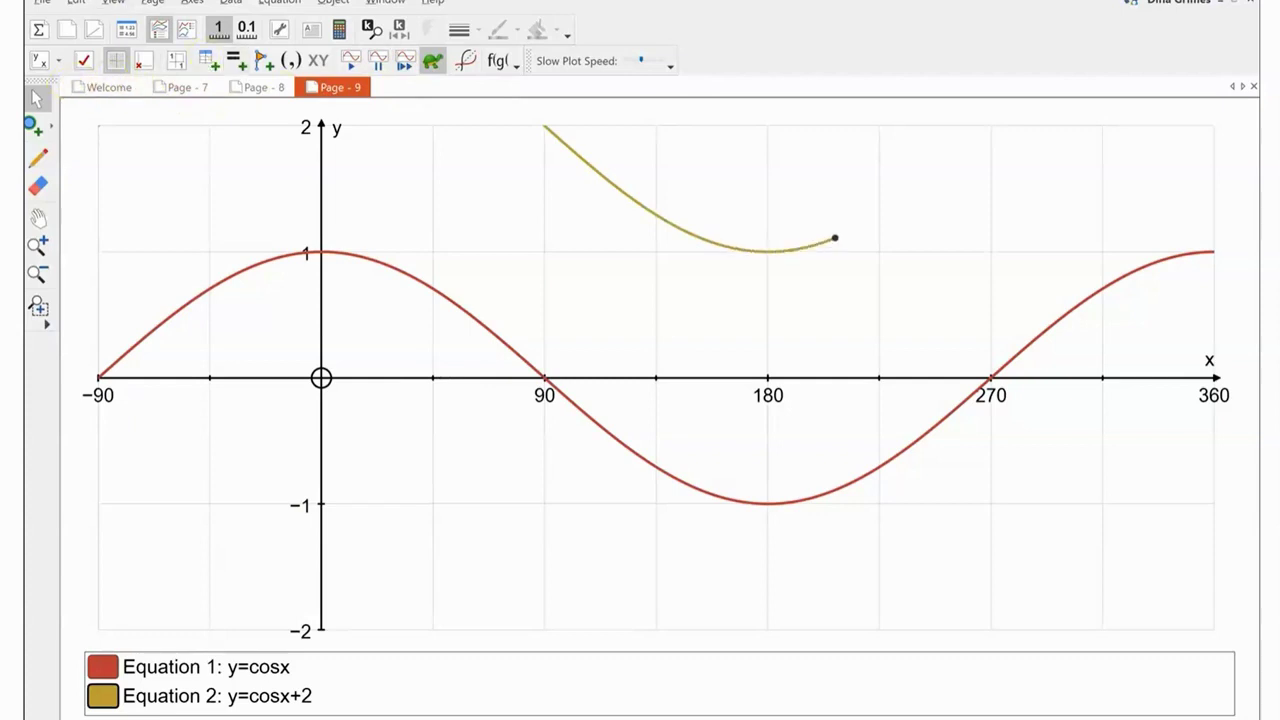
left_click(37, 273)
left_click(148, 250)
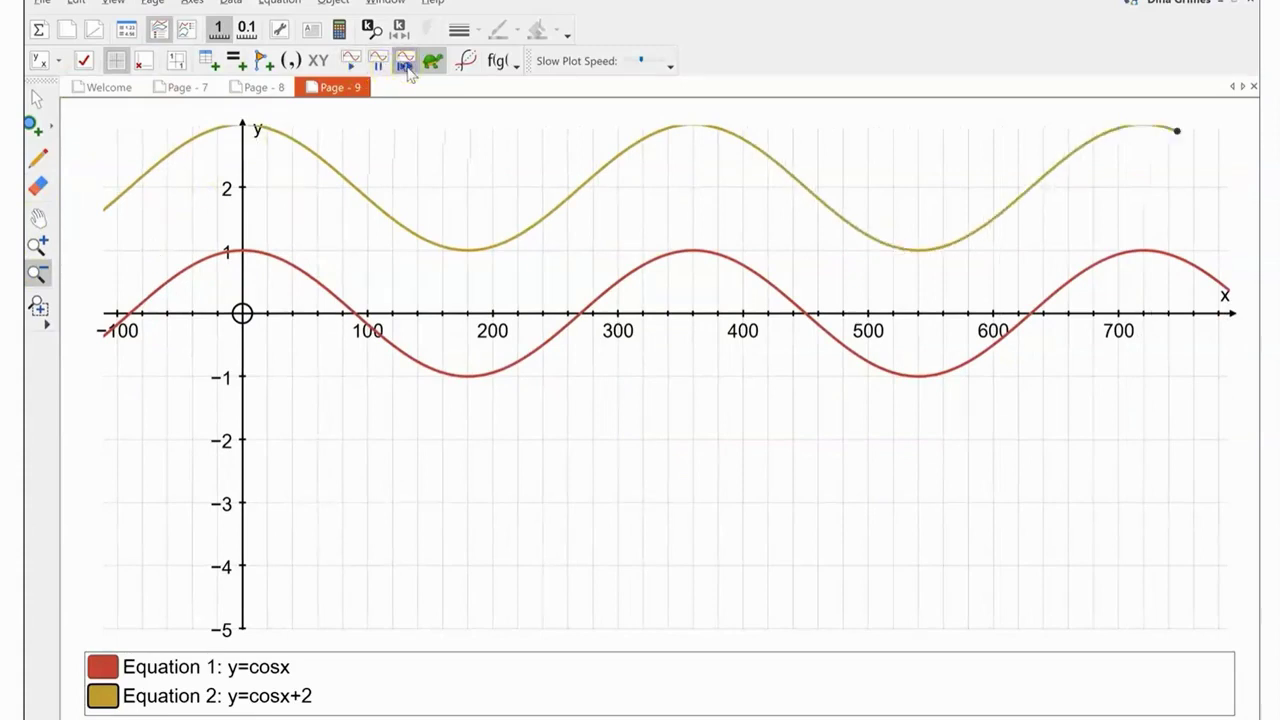
Add a third equation, y=cosx−2, to the cosine graph and plot its curve to completion.
left_click(279, 3)
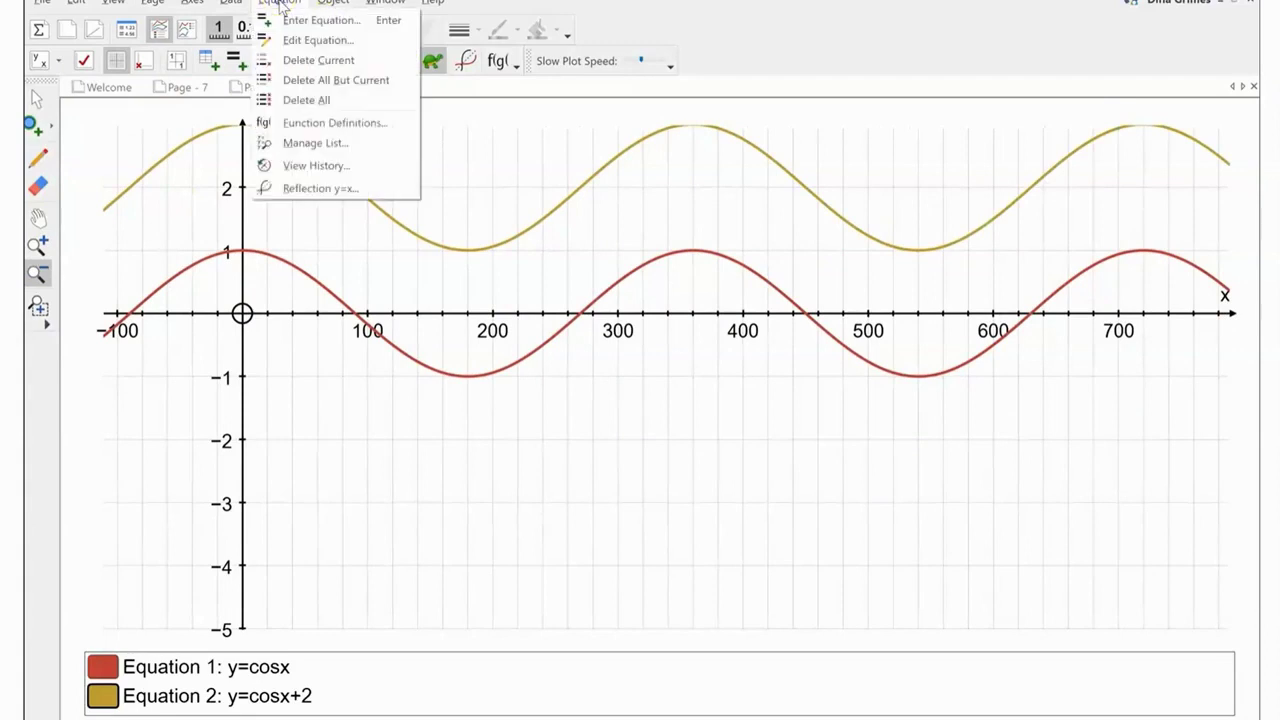
left_click(320, 19)
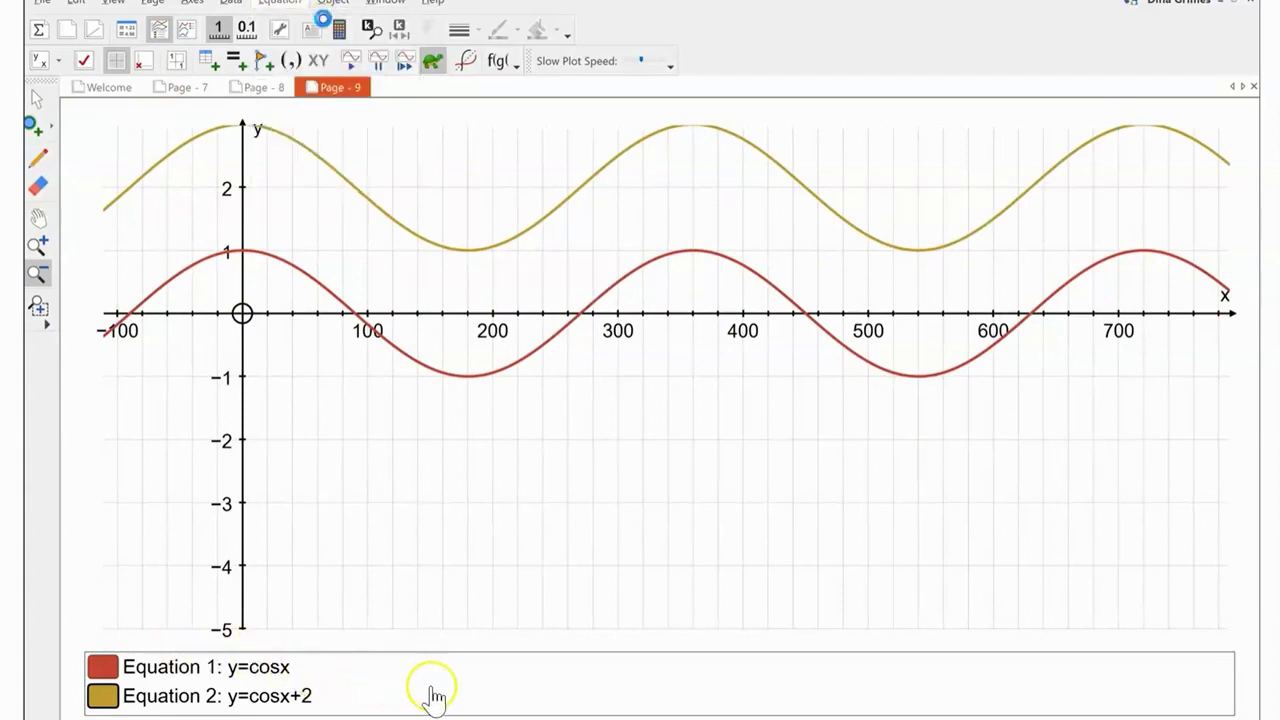
left_click(325, 70)
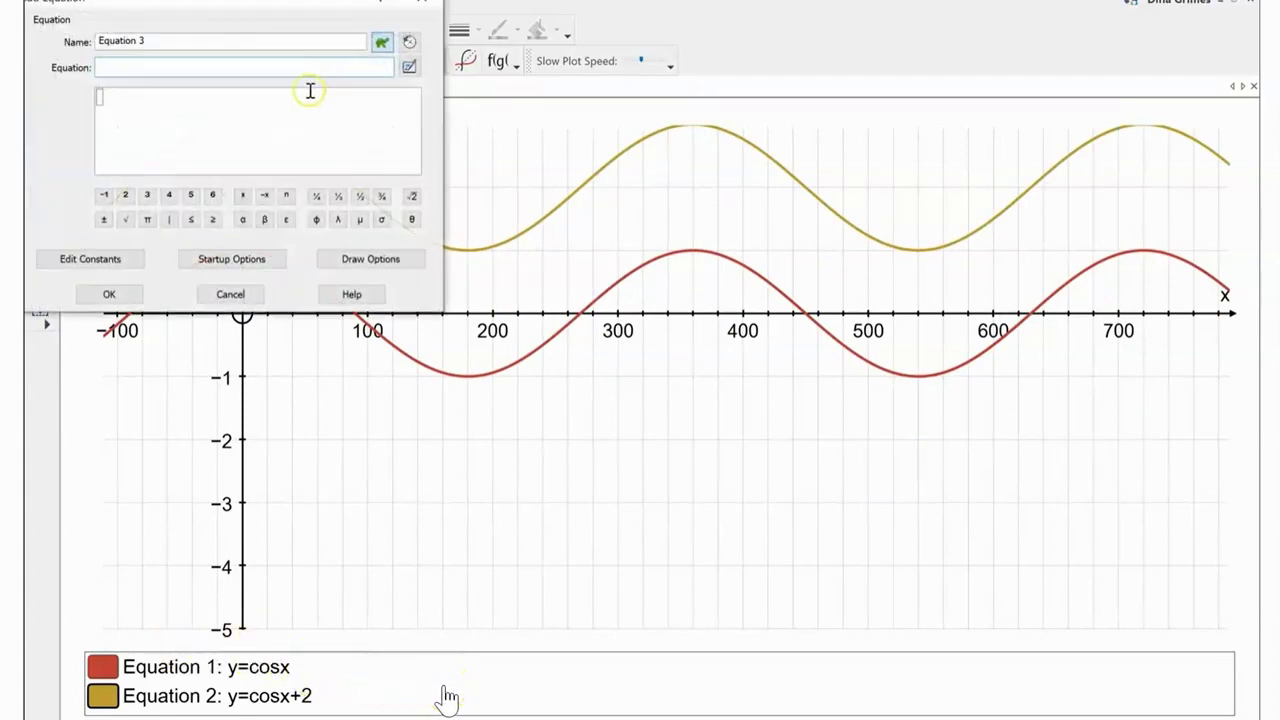
type("y=cosx")
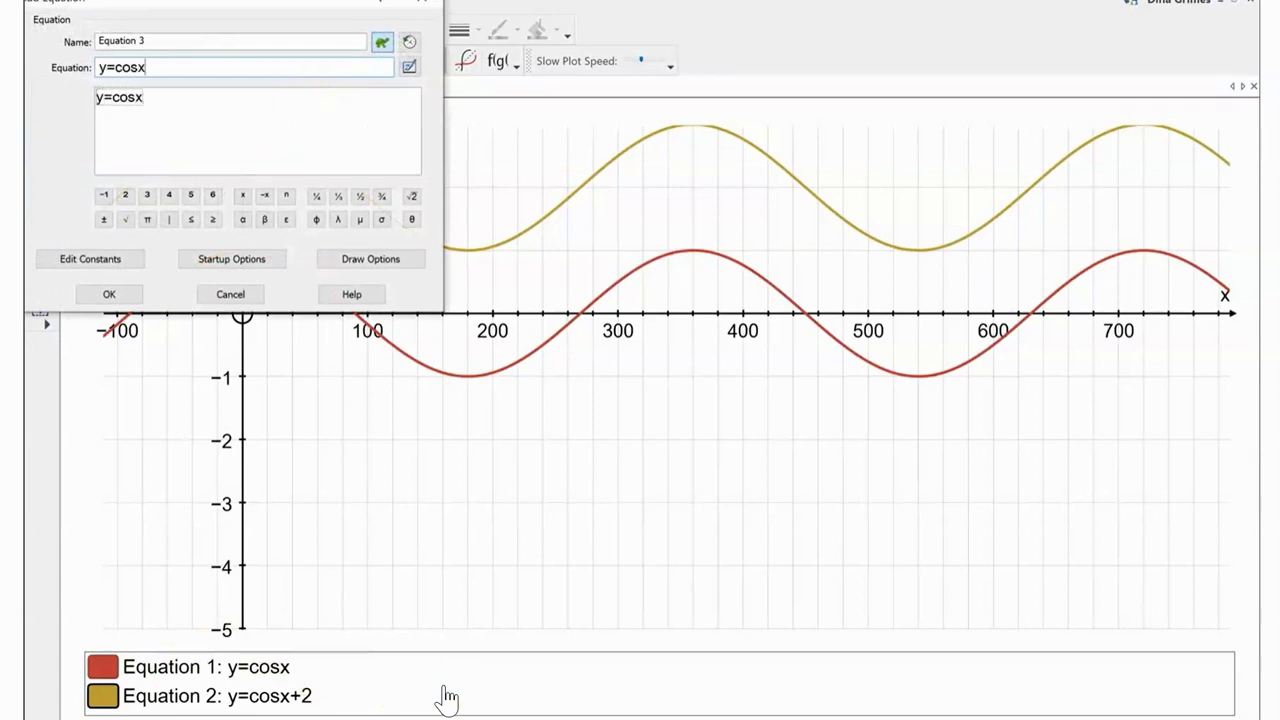
type("-2")
left_click(116, 295)
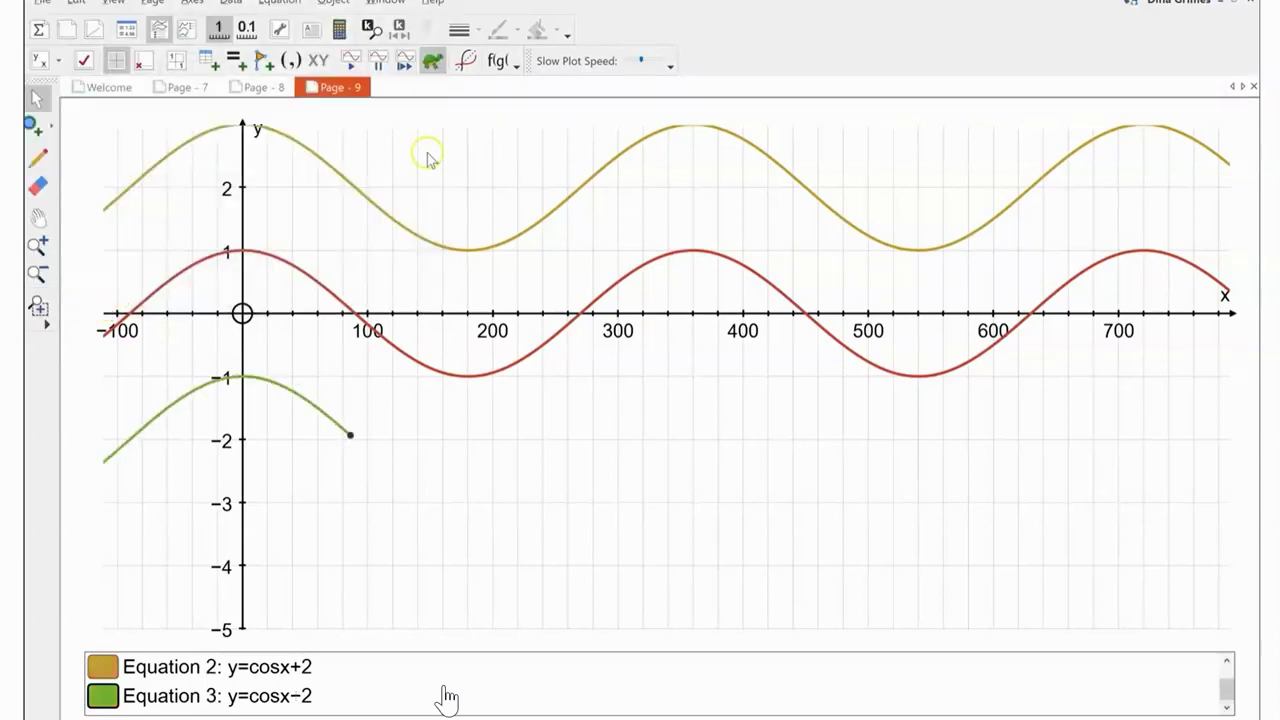
left_click(403, 66)
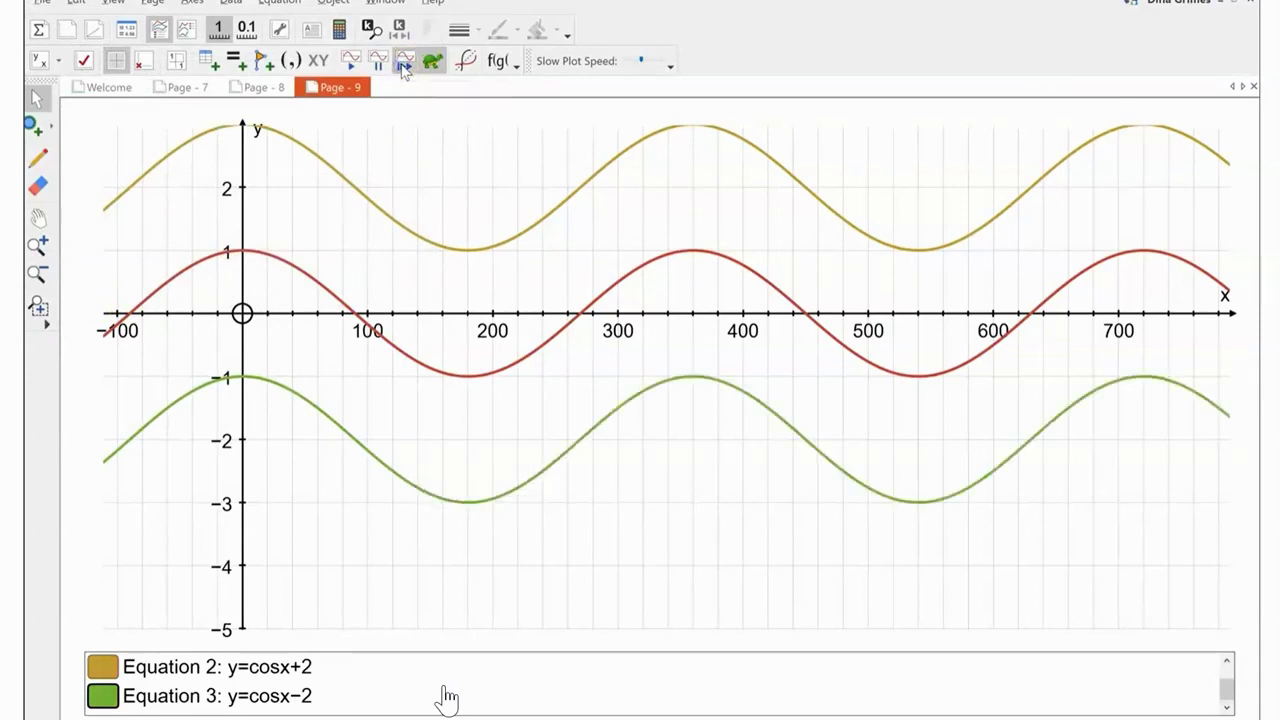